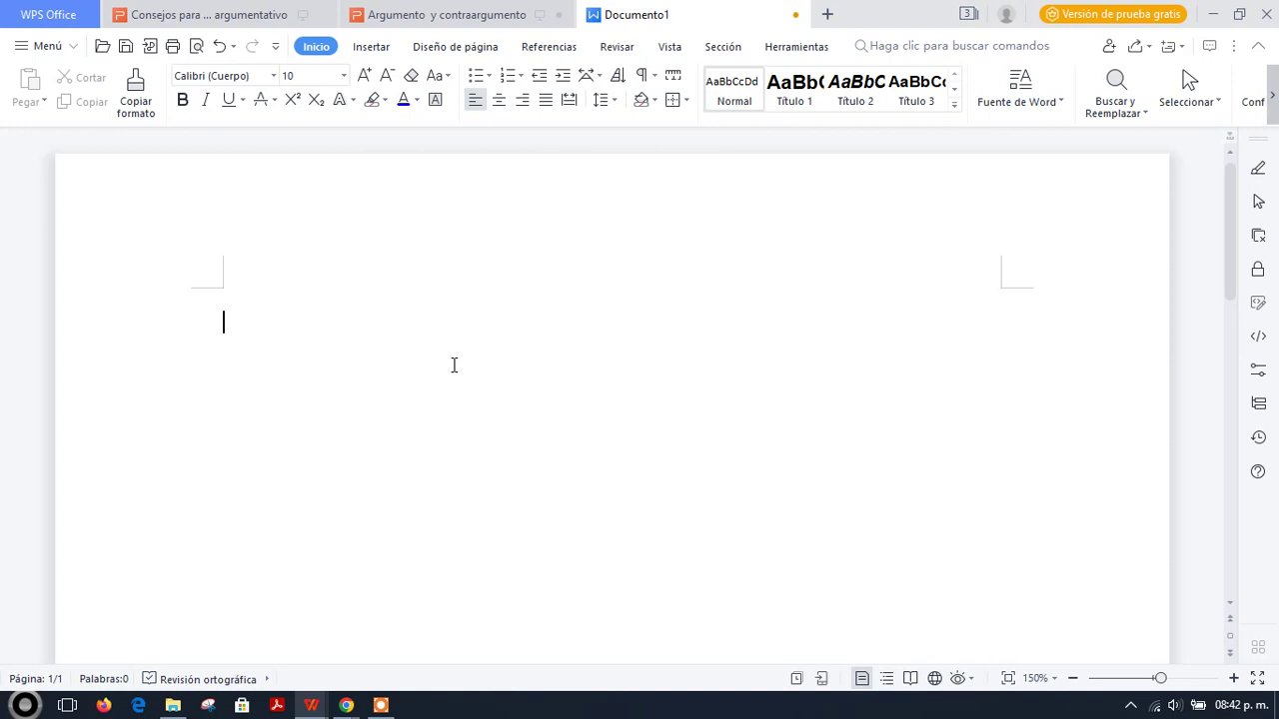
Step: Write "Las frutas" as the first line of the blank document
{"action": "type", "text": "Las fruras¿¿¿"}
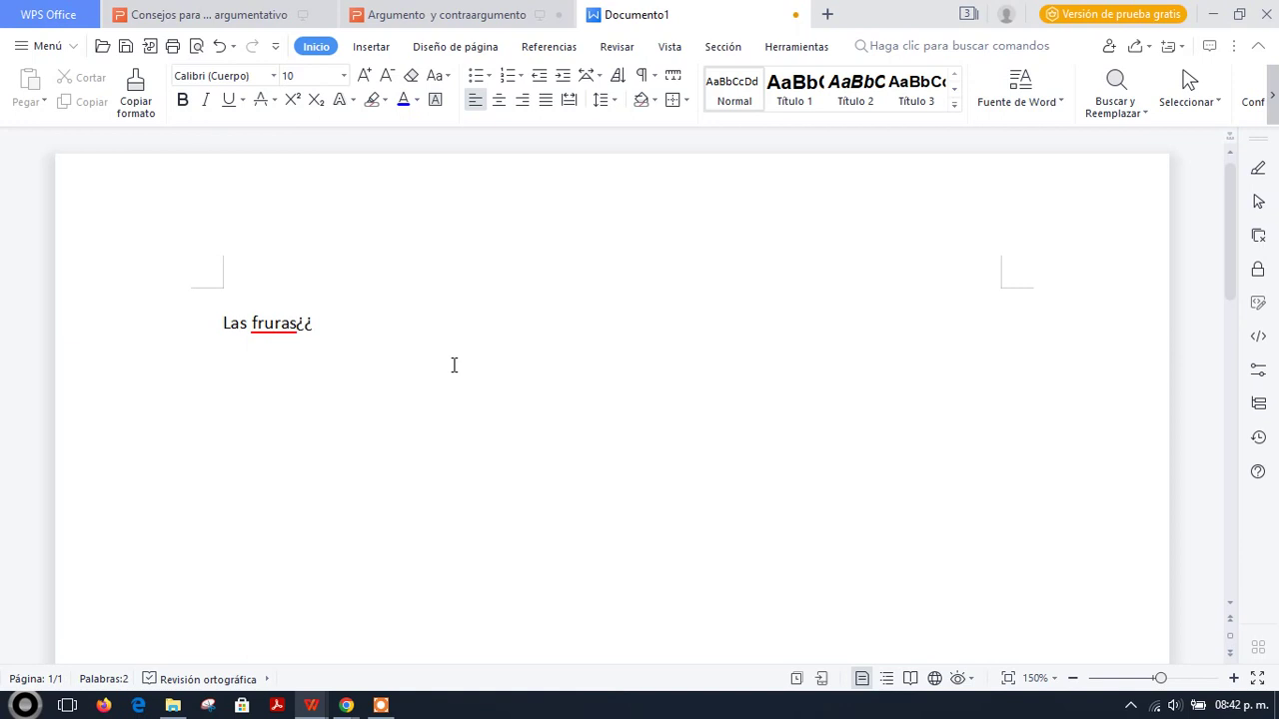
{"action": "key", "text": "BackSpace"}
{"action": "key", "text": "BackSpace"}
{"action": "key", "text": "BackSpace"}
{"action": "key", "text": "BackSpace"}
{"action": "key", "text": "BackSpace"}
{"action": "key", "text": "BackSpace"}
{"action": "type", "text": "tas"}
Step: Add a new line below the first one reading "El mango"
{"action": "key", "text": "Return"}
{"action": "type", "text": "El mando"}
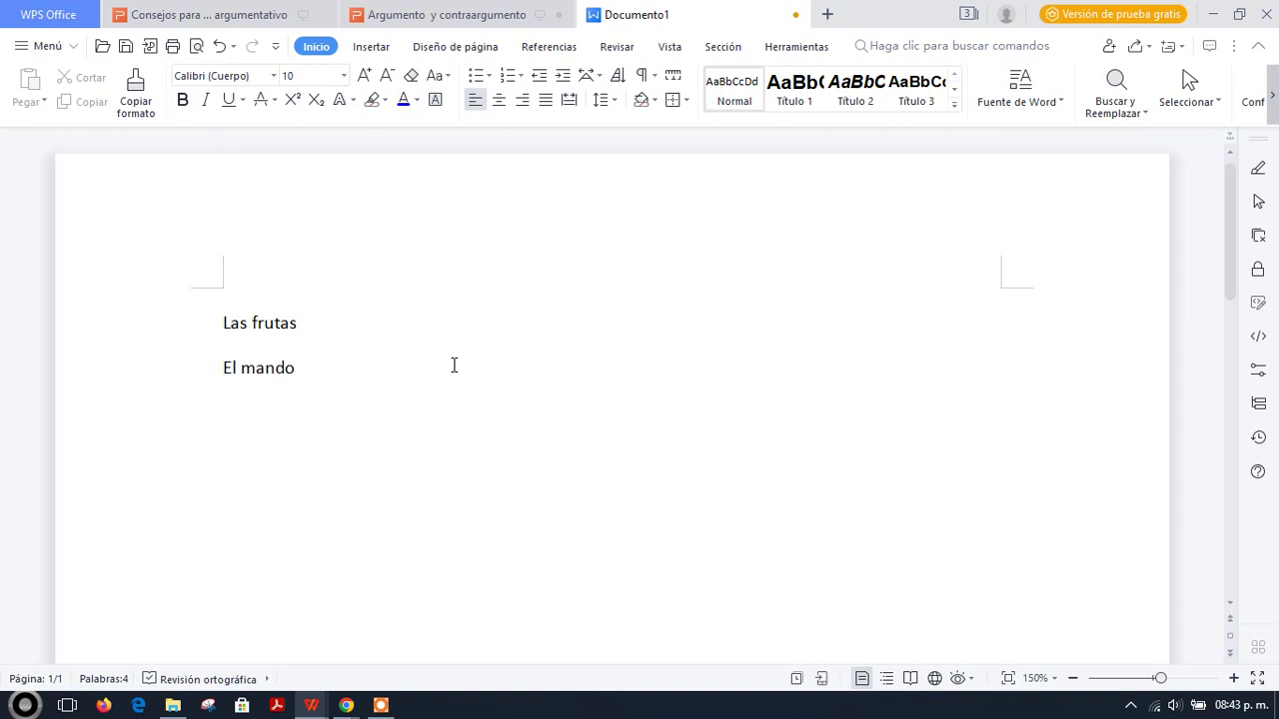
{"action": "key", "text": "BackSpace"}
{"action": "key", "text": "BackSpace"}
{"action": "type", "text": "go"}
Step: Insert the label "Premisa 1:" in front of "Las frutas"
{"action": "key", "text": "Up"}
{"action": "left_click", "coordinate": [216, 326]}
{"action": "type", "text": "Premisa "}
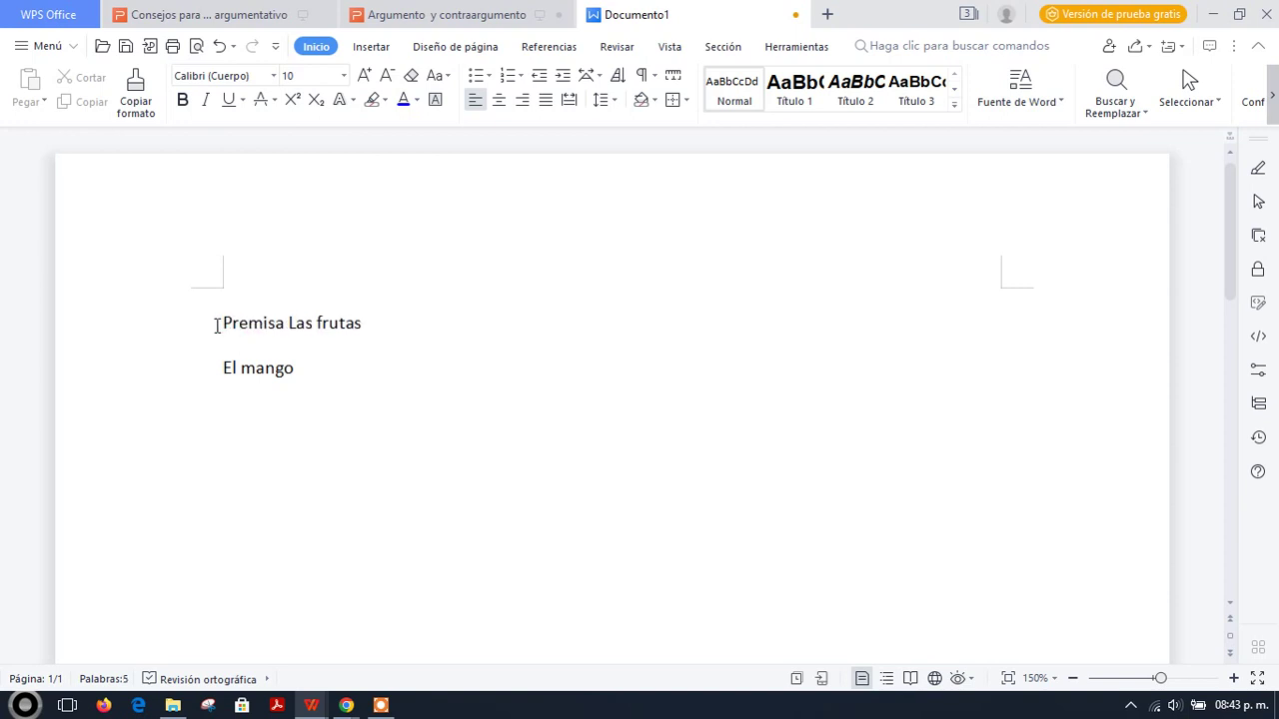
{"action": "type", "text": "1:"}
Step: Insert the label "Premisa 2:" in front of "El mango"
{"action": "key", "text": "Down"}
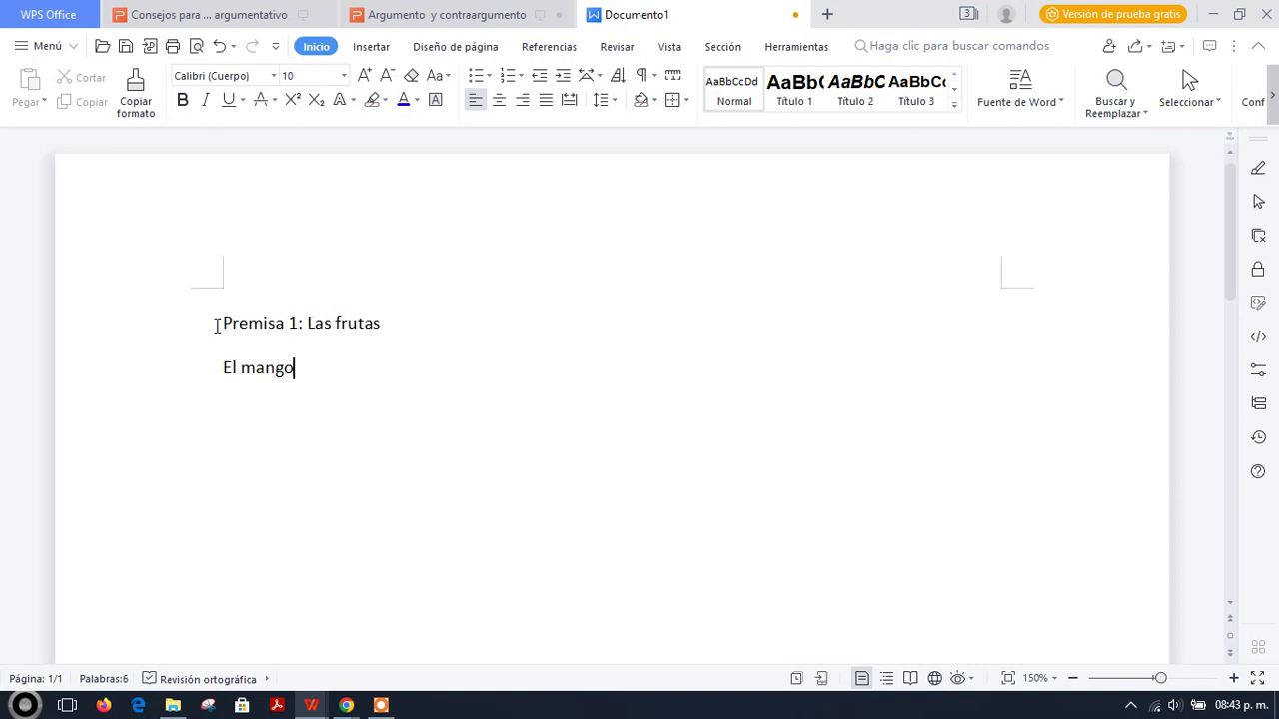
{"action": "key", "text": "Left"}
{"action": "key", "text": "Left"}
{"action": "key", "text": "Left"}
{"action": "key", "text": "Left"}
{"action": "key", "text": "Home"}
{"action": "type", "text": "Premisa "}
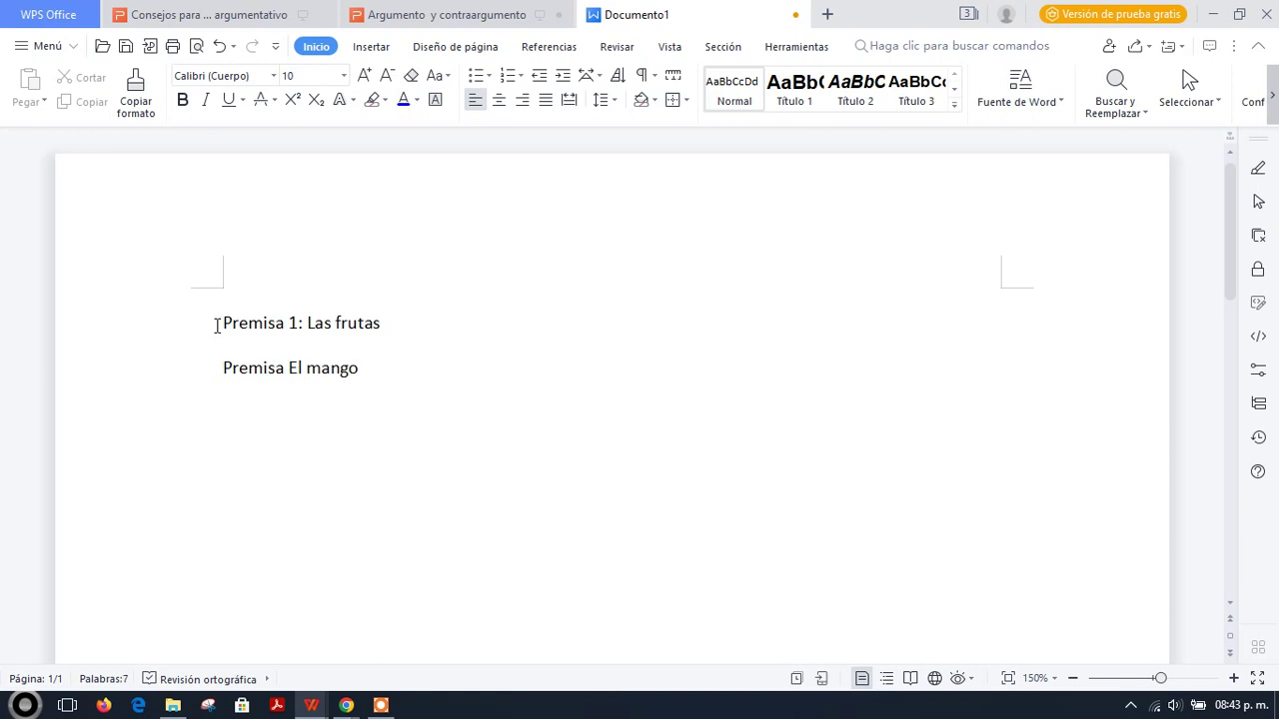
{"action": "type", "text": "2:"}
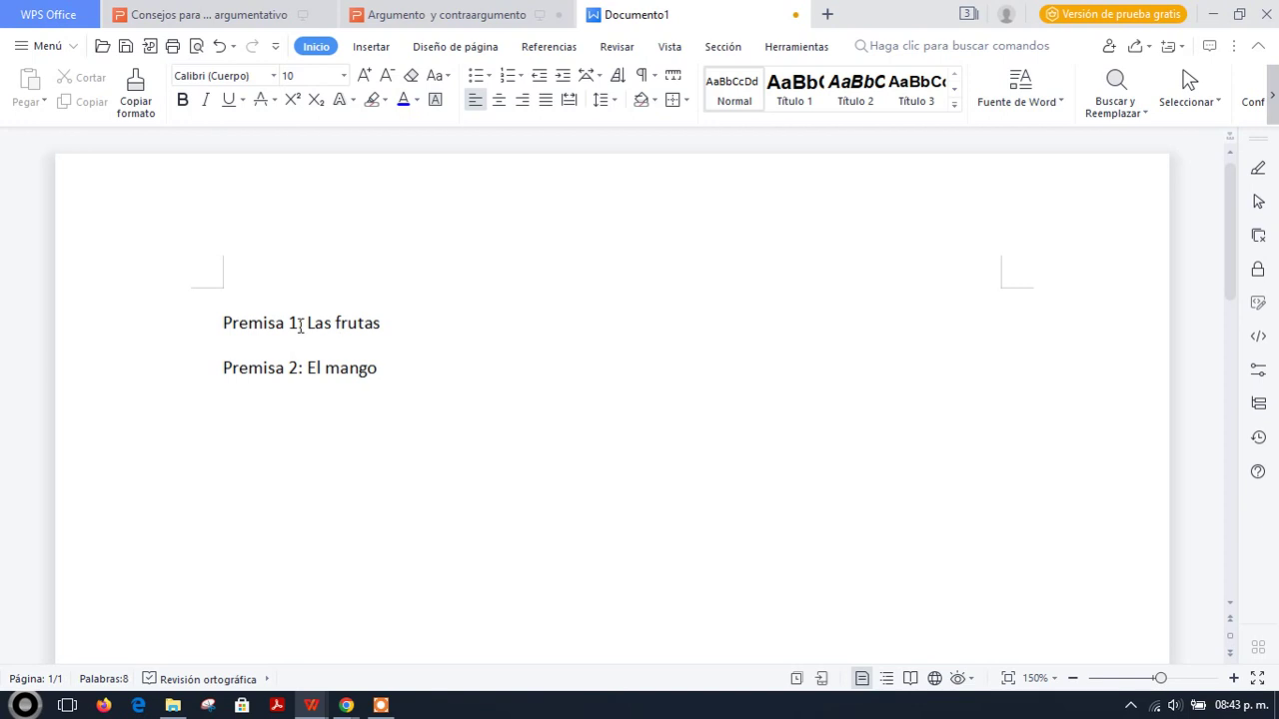
Step: Add a third line with the label "Conclusión:" below the second premise
{"action": "left_click", "coordinate": [380, 366]}
{"action": "key", "text": "Return"}
{"action": "type", "text": "Conclusi´n"}
{"action": "key", "text": "BackSpace"}
{"action": "key", "text": "BackSpace"}
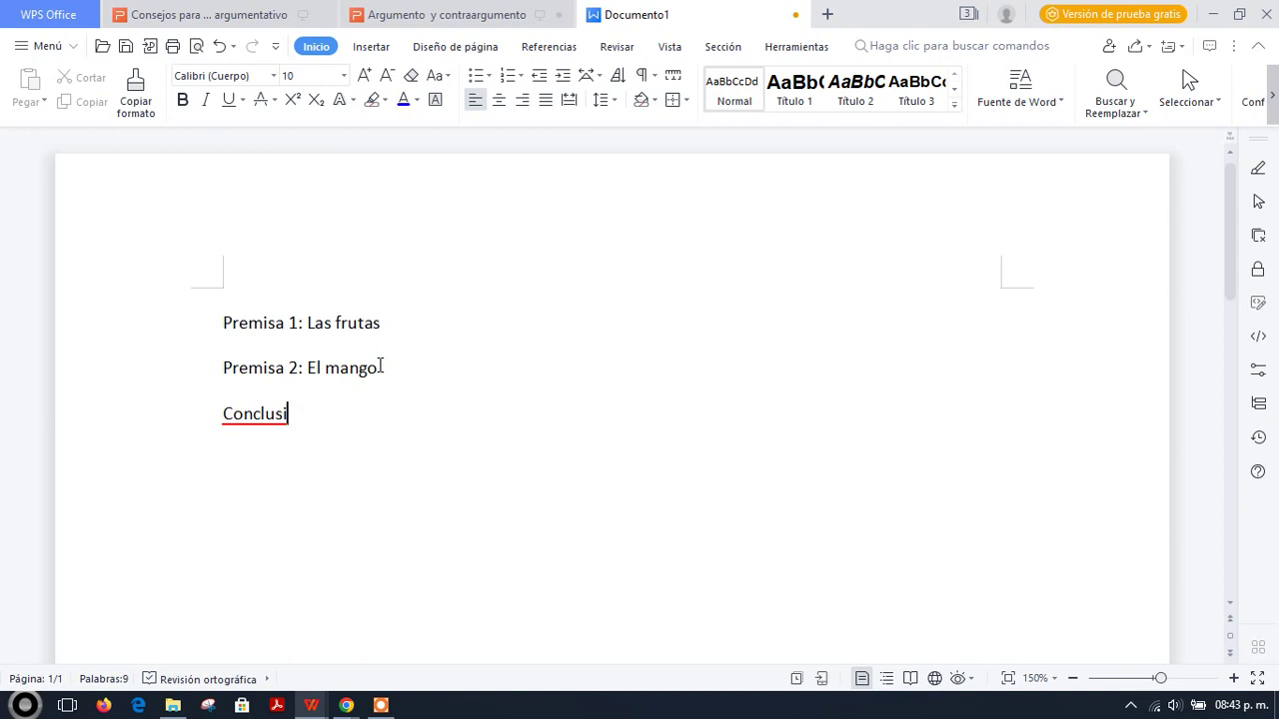
{"action": "type", "text": "ón:"}
Step: Continue the first premise after "Las frutas" with "contienes azucar que"
{"action": "left_click", "coordinate": [384, 323]}
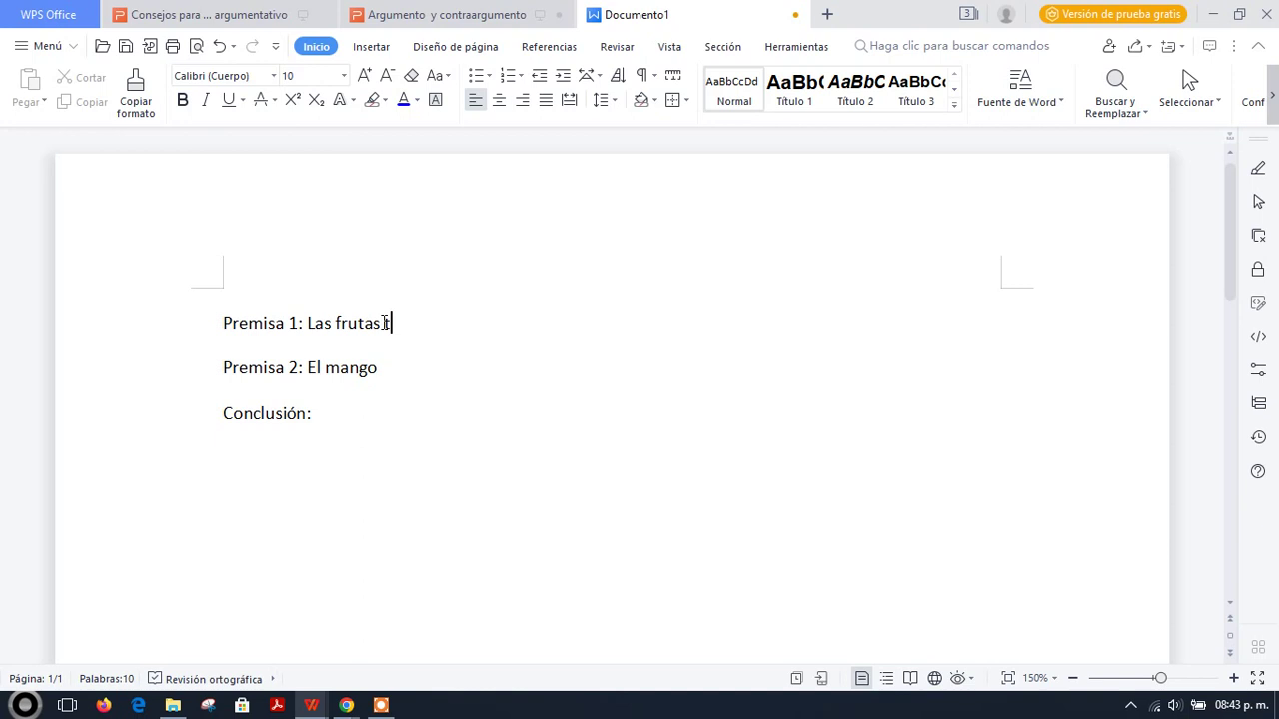
{"action": "type", "text": "tienen"}
{"action": "key", "text": "BackSpace"}
{"action": "key", "text": "BackSpace"}
{"action": "key", "text": "BackSpace"}
{"action": "key", "text": "BackSpace"}
{"action": "key", "text": "BackSpace"}
{"action": "key", "text": "BackSpace"}
{"action": "key", "text": "BackSpace"}
{"action": "type", "text": "contienes azucar que"}
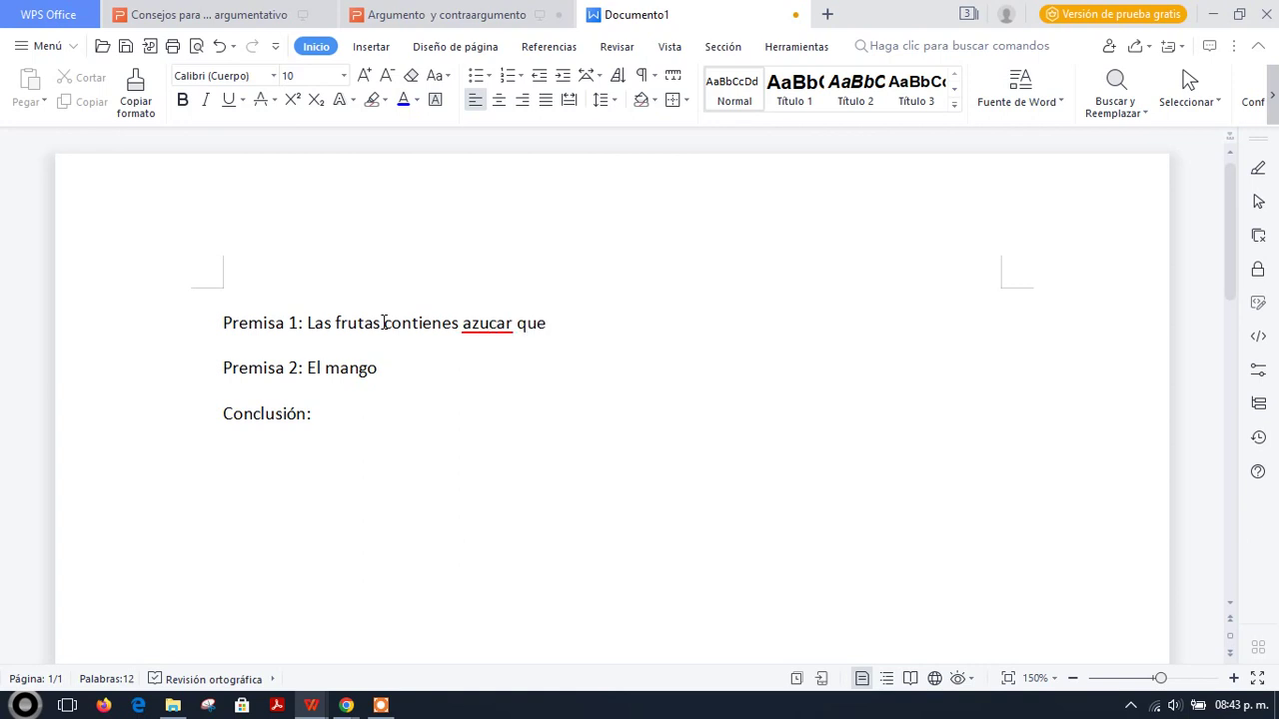
Step: Correct "azucar" to "azúcar" in the first premise and complete the sentence with "afecta a los pacientes diabéticos"
{"action": "left_click", "coordinate": [489, 323]}
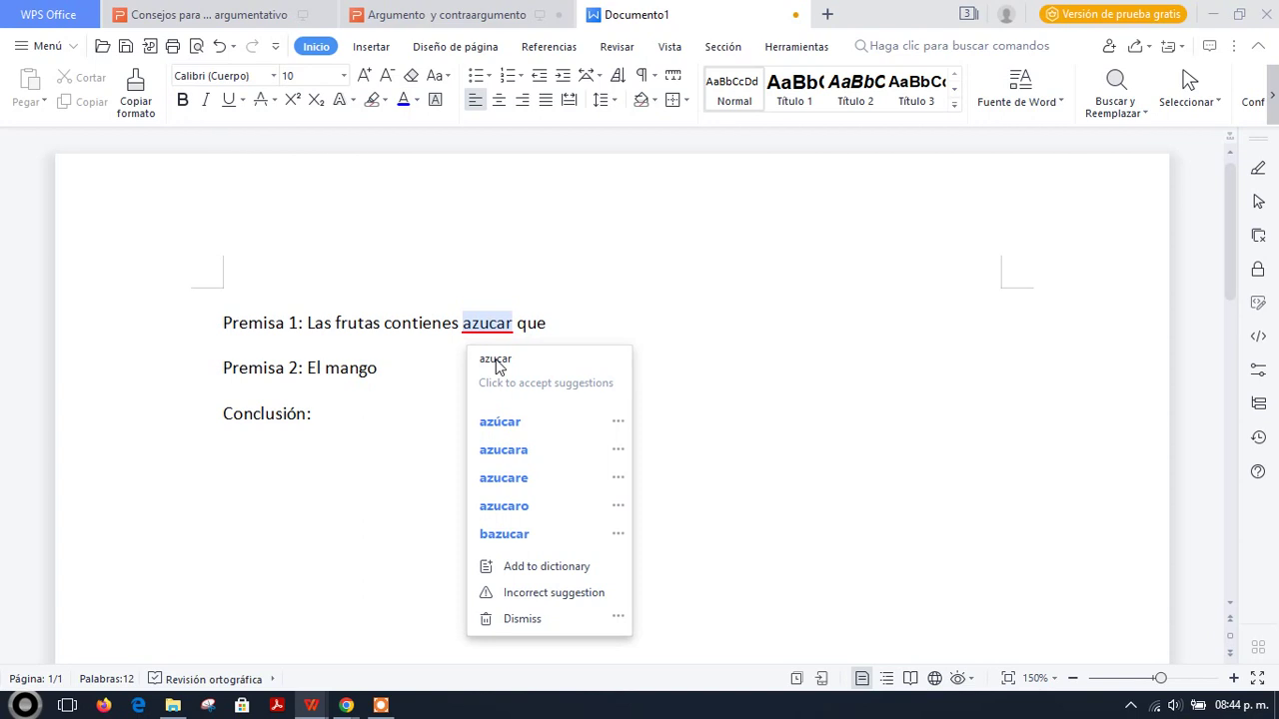
{"action": "double_click", "coordinate": [488, 323]}
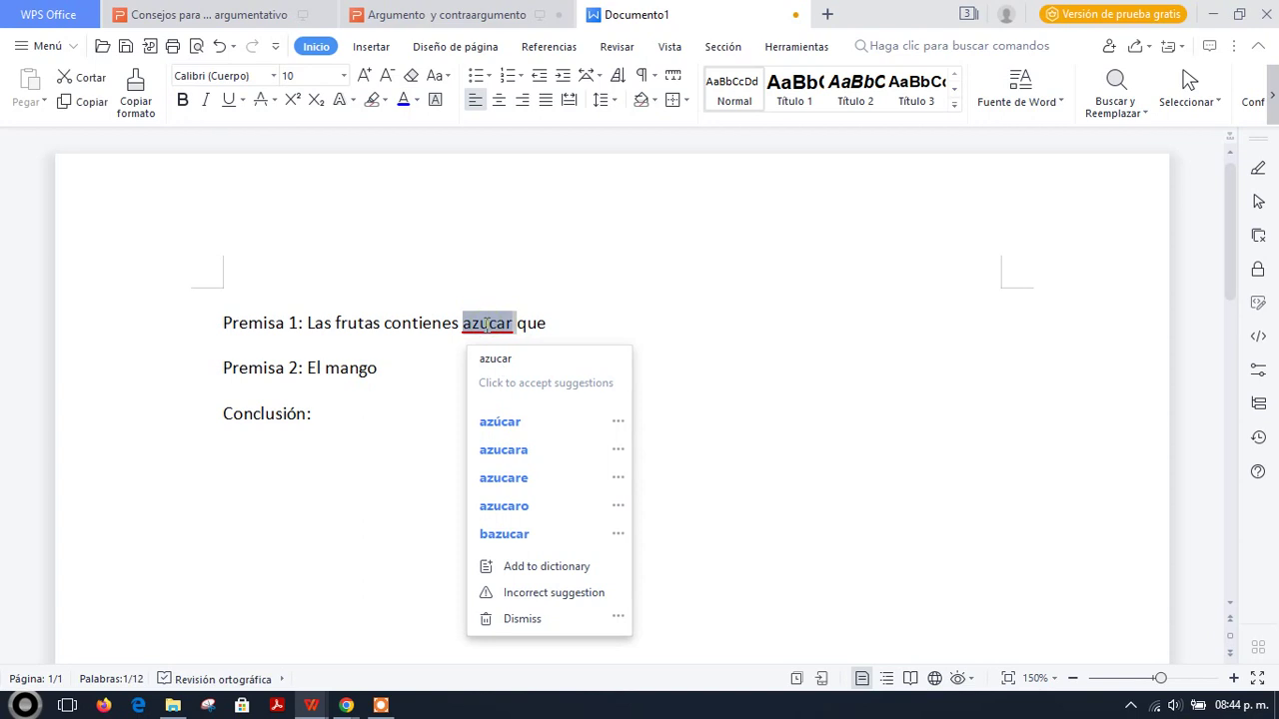
{"action": "key", "text": "BackSpace"}
{"action": "type", "text": "azúcar"}
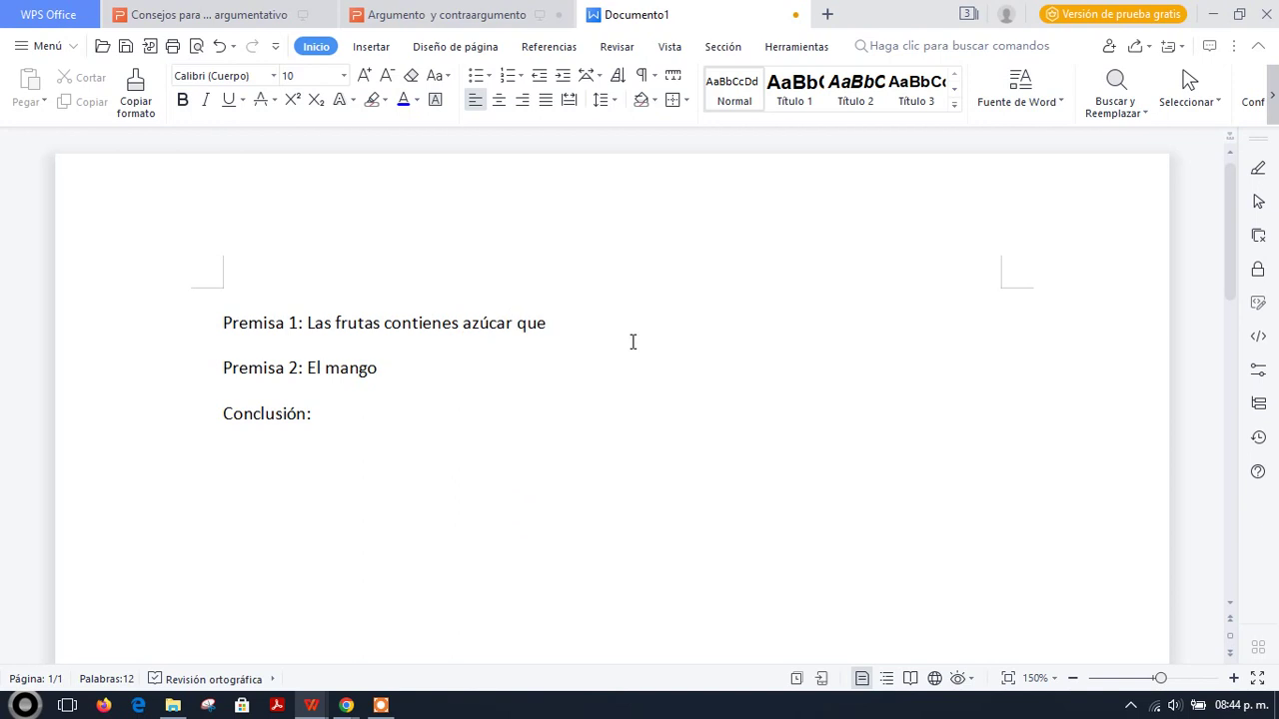
{"action": "left_click", "coordinate": [548, 322]}
{"action": "type", "text": "afecta a los pacientes diabéticos"}
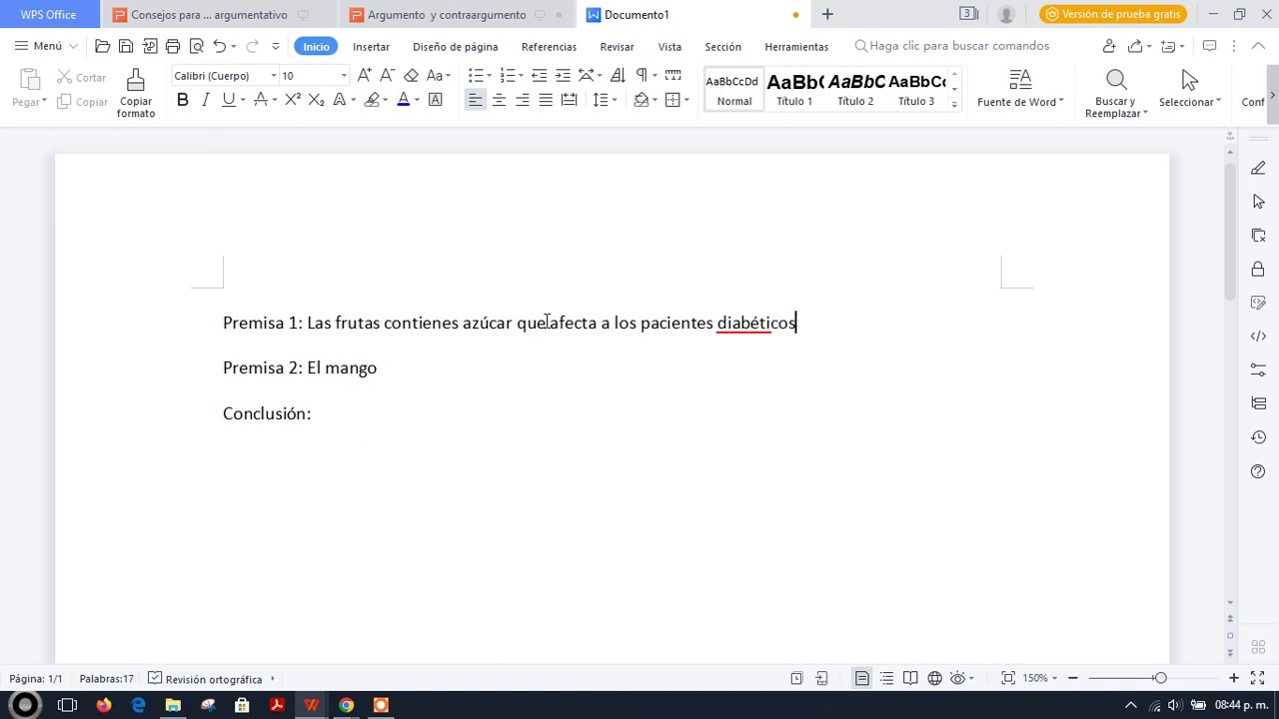
Step: Complete the second premise after "El mango" with "contiene mucha azúcar"
{"action": "left_click", "coordinate": [569, 359]}
{"action": "type", "text": "contienen"}
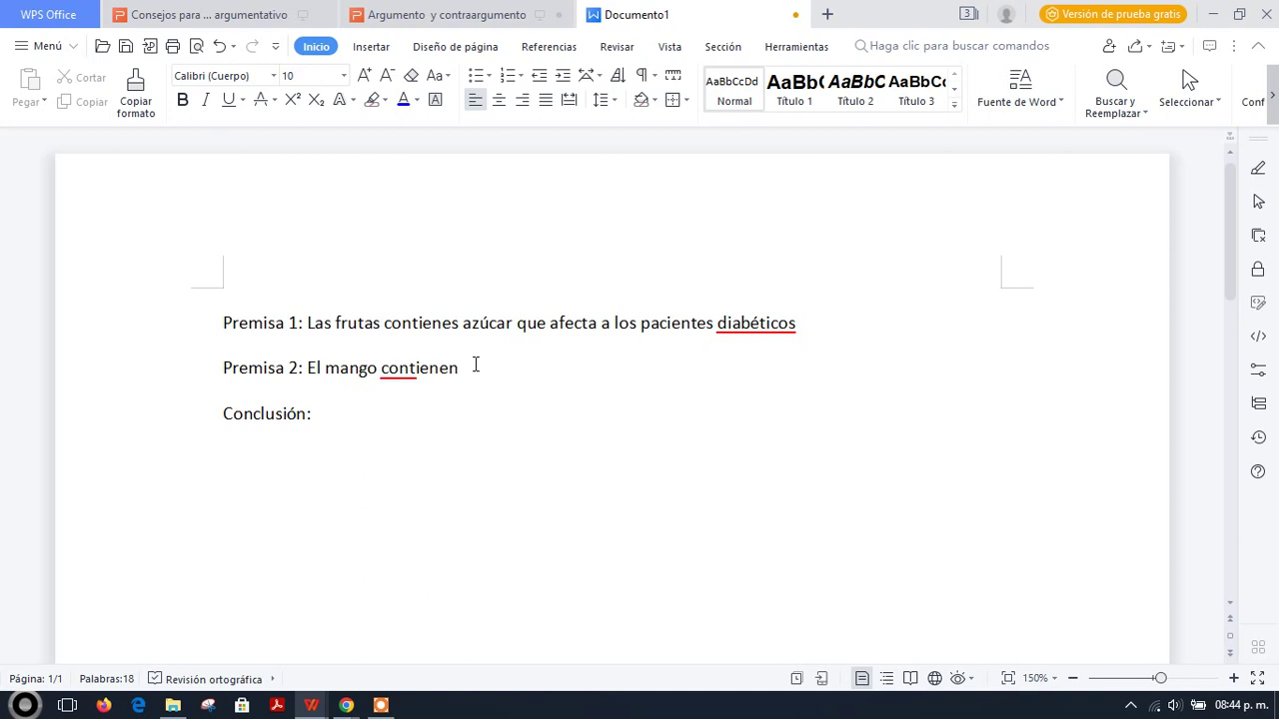
{"action": "key", "text": "BackSpace"}
{"action": "type", "text": "mucha azúcar"}
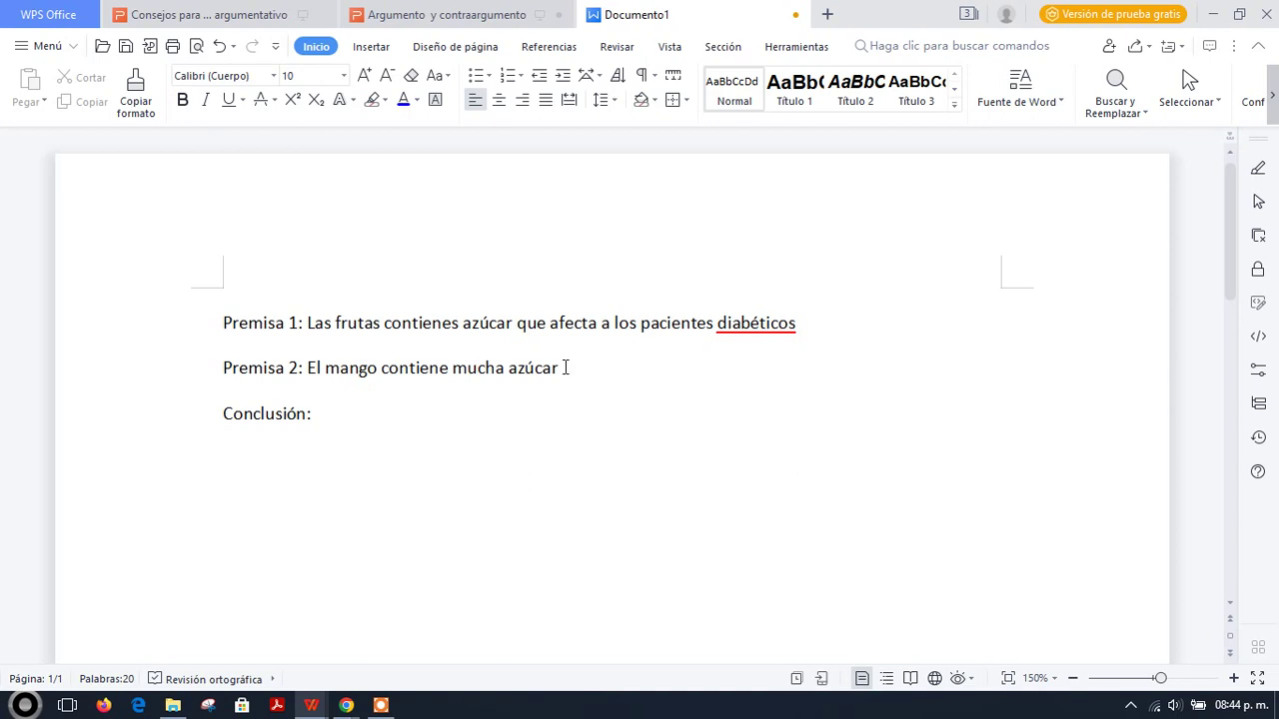
Step: Copy both premises and the conclusion label, switch to the Google Meet call and send them as a chat message
{"action": "left_click_drag", "start_coordinate": [320, 427], "coordinate": [225, 325]}
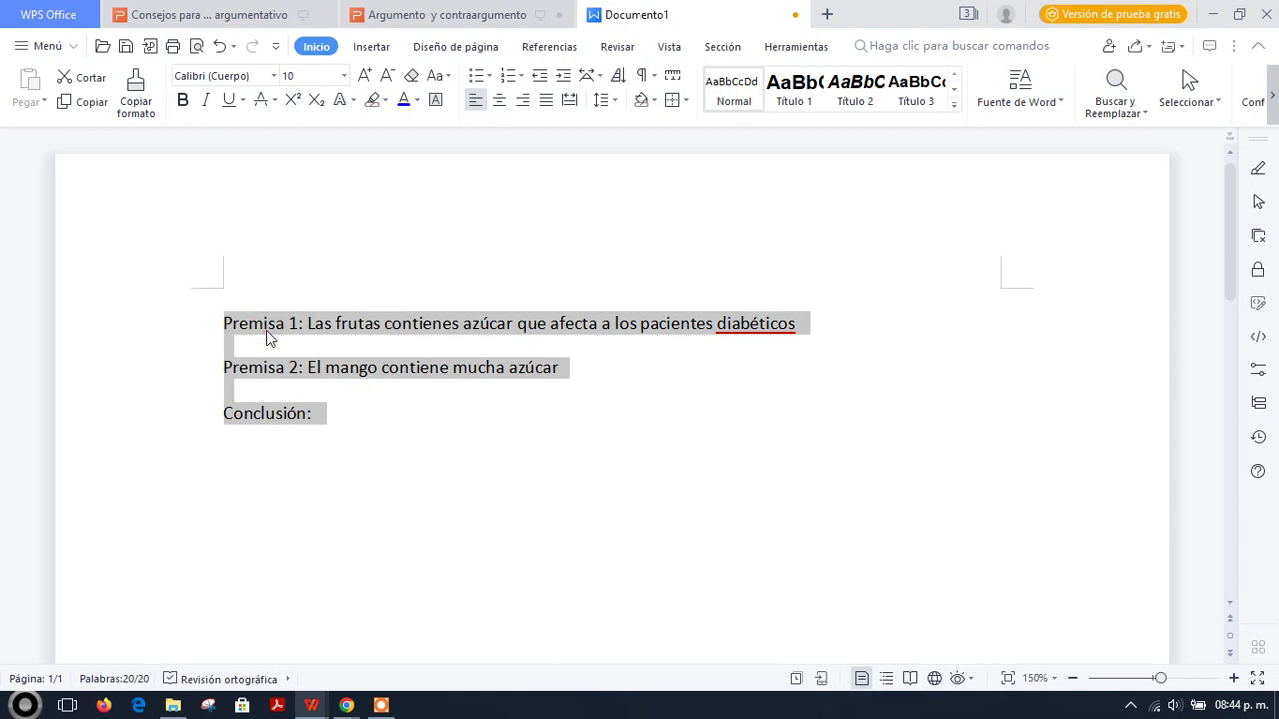
{"action": "right_click", "coordinate": [268, 339]}
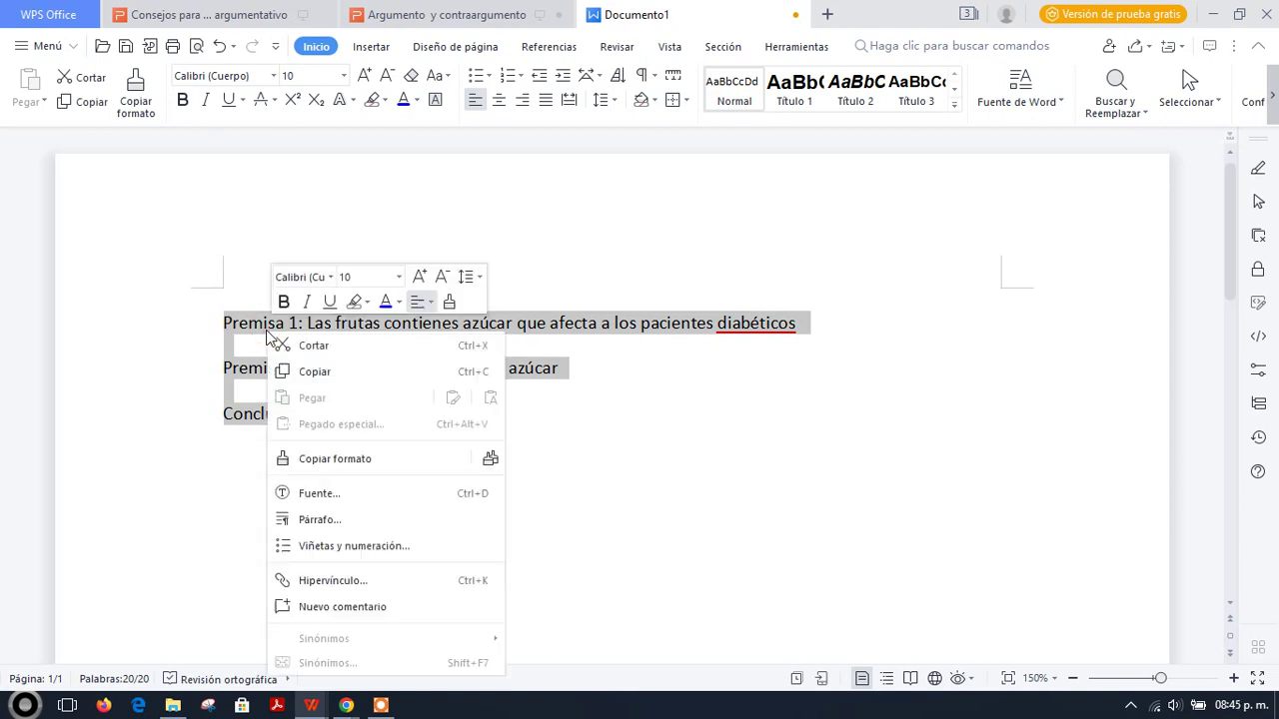
{"action": "left_click", "coordinate": [302, 372]}
{"action": "key", "text": "alt+Tab"}
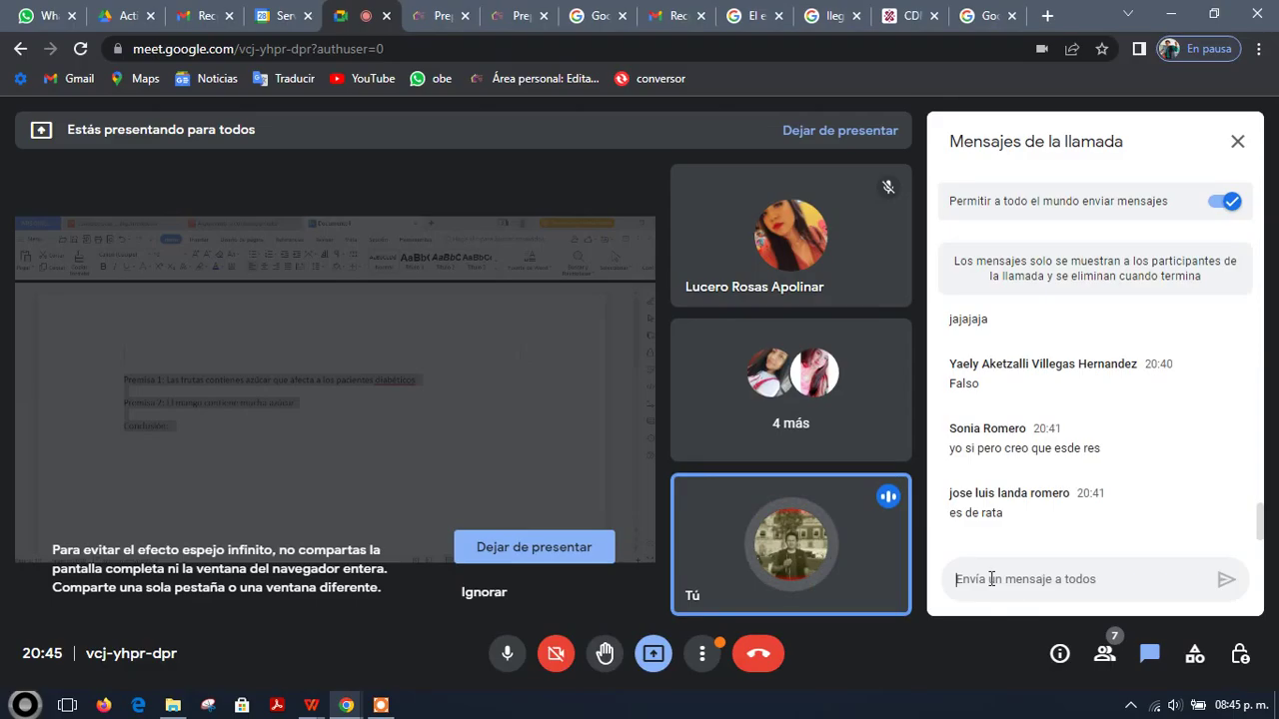
{"action": "type", "text": "Premisa 2: El mango contiene mucha azúcar Conclusión"}
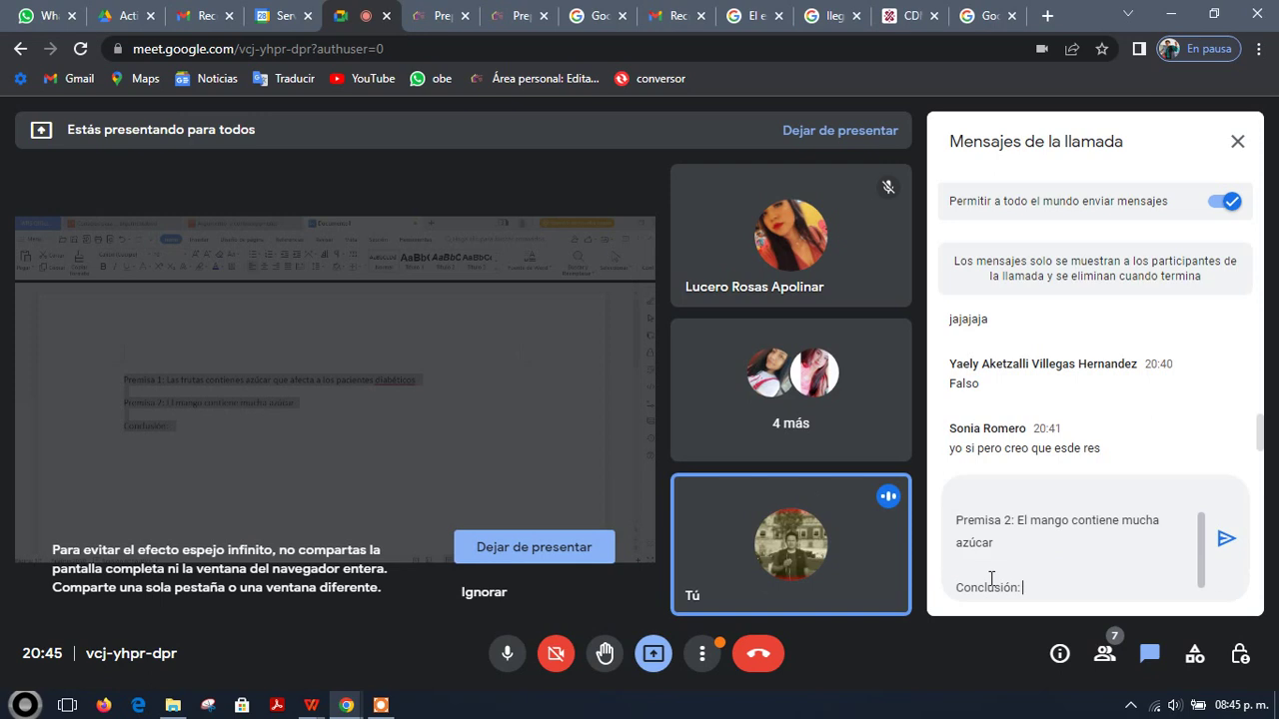
{"action": "key", "text": "ctrl+z"}
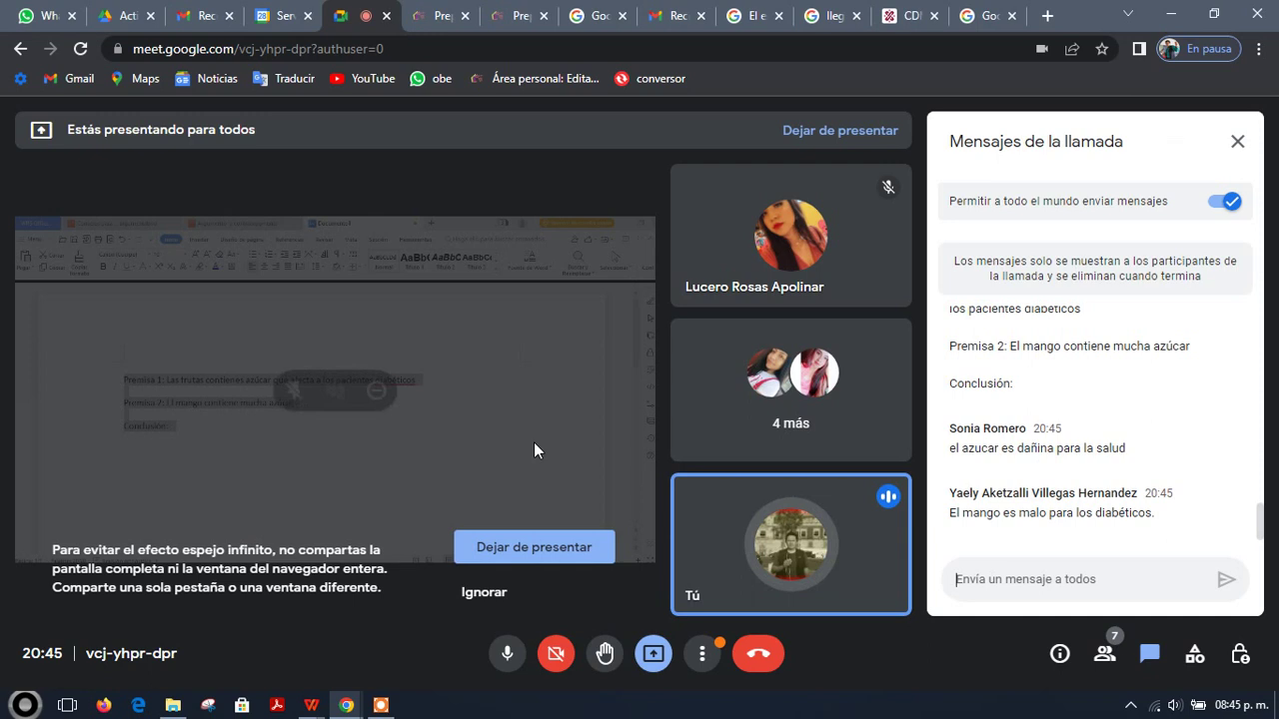
Step: Return to the WPS Office document and make "pacientes diabéticos" in the first premise bold and red
{"action": "key", "text": "alt+Tab"}
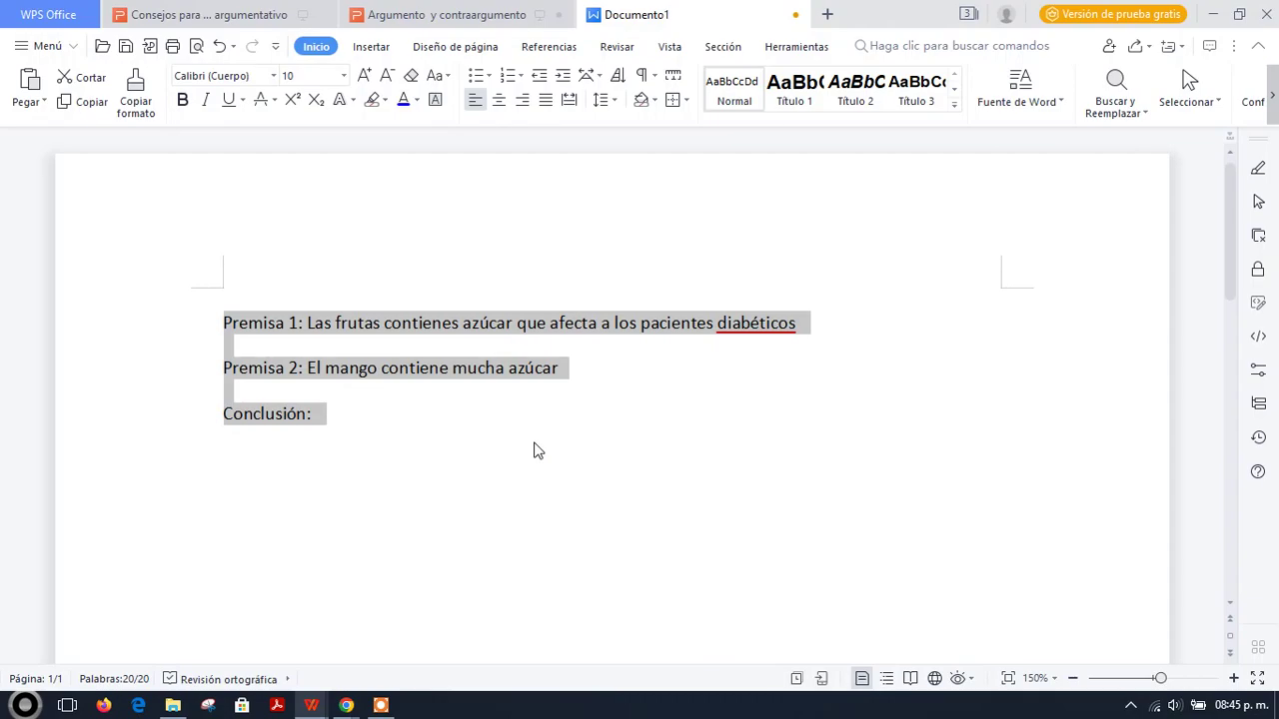
{"action": "left_click", "coordinate": [565, 357]}
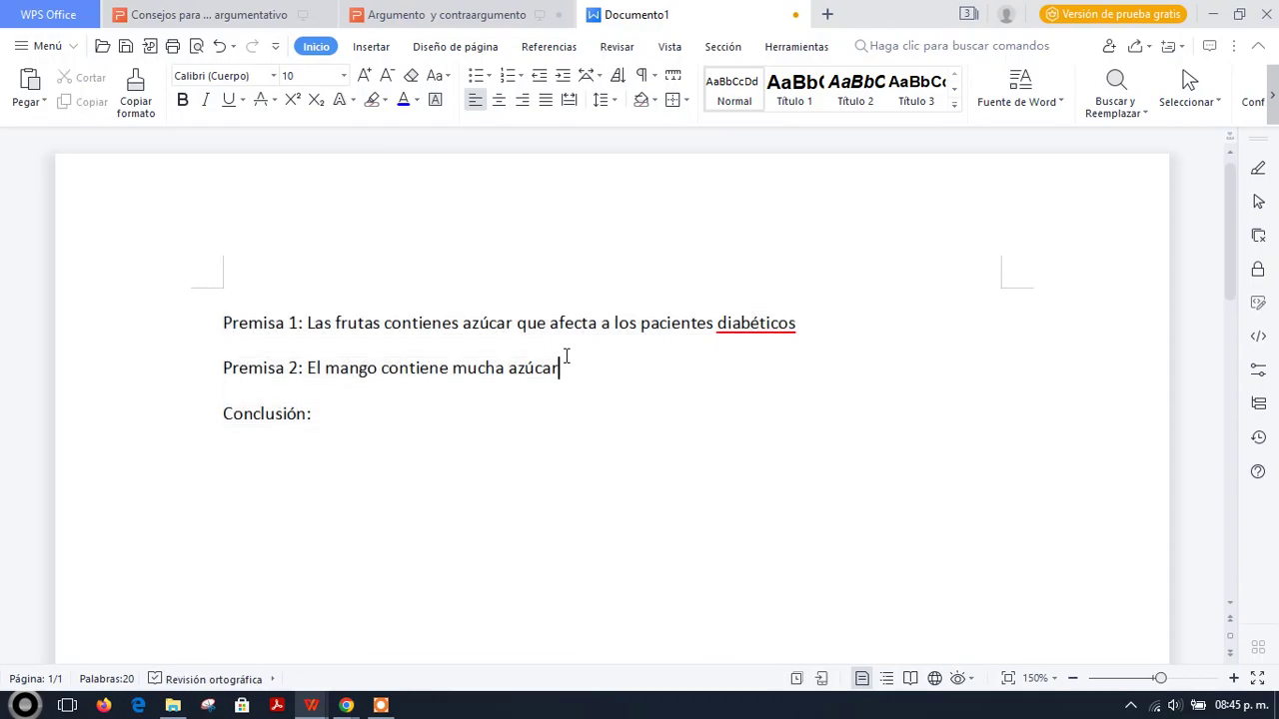
{"action": "left_click", "coordinate": [796, 323]}
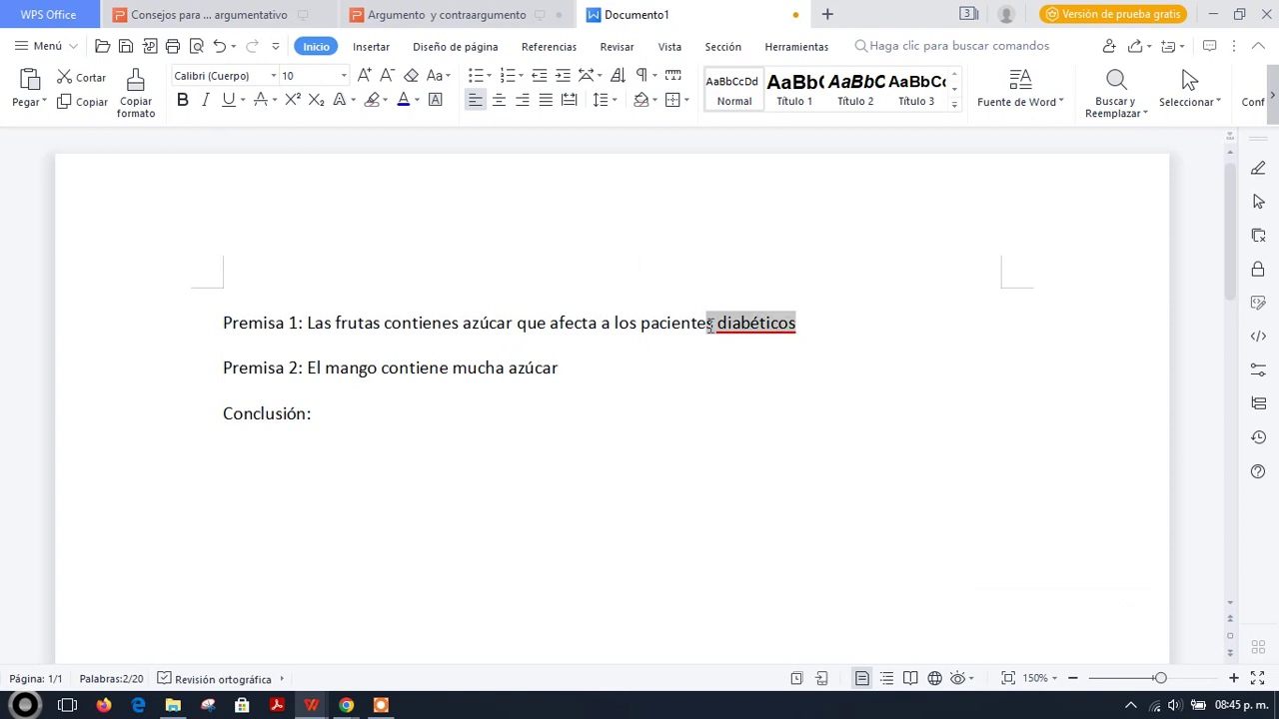
{"action": "left_click_drag", "start_coordinate": [710, 325], "coordinate": [640, 325]}
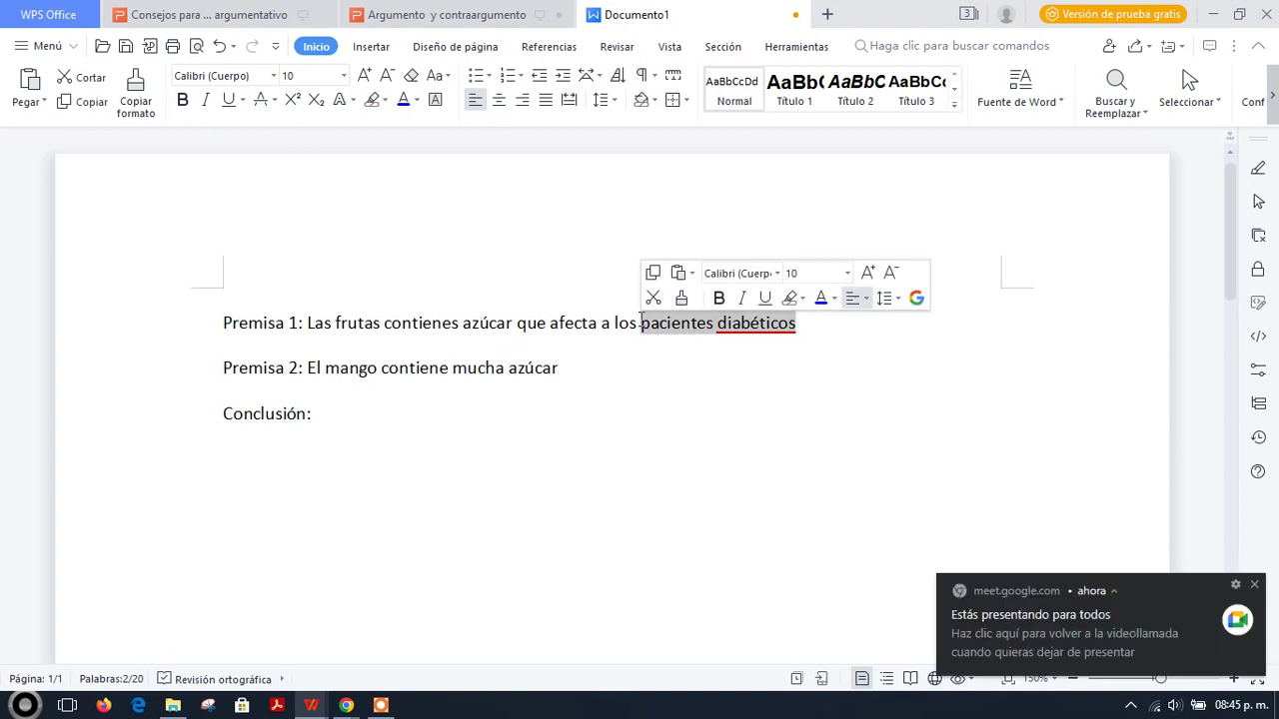
{"action": "left_click", "coordinate": [718, 298]}
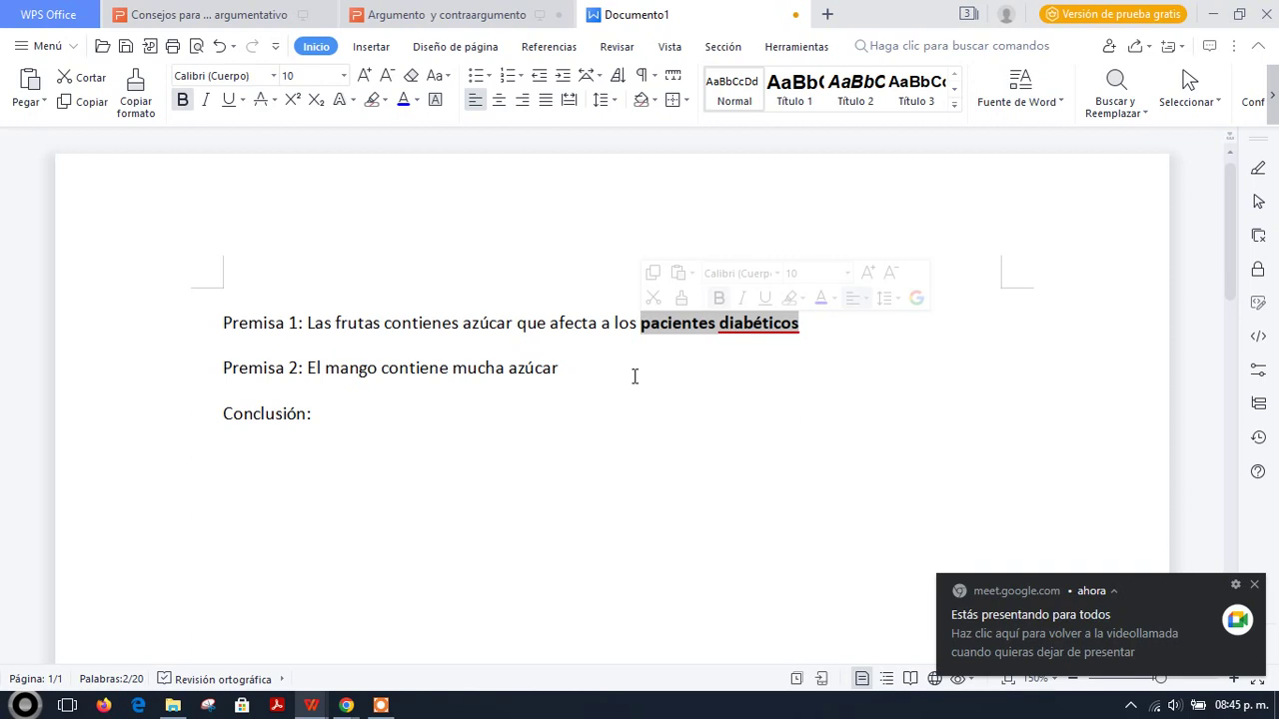
{"action": "left_click", "coordinate": [832, 300]}
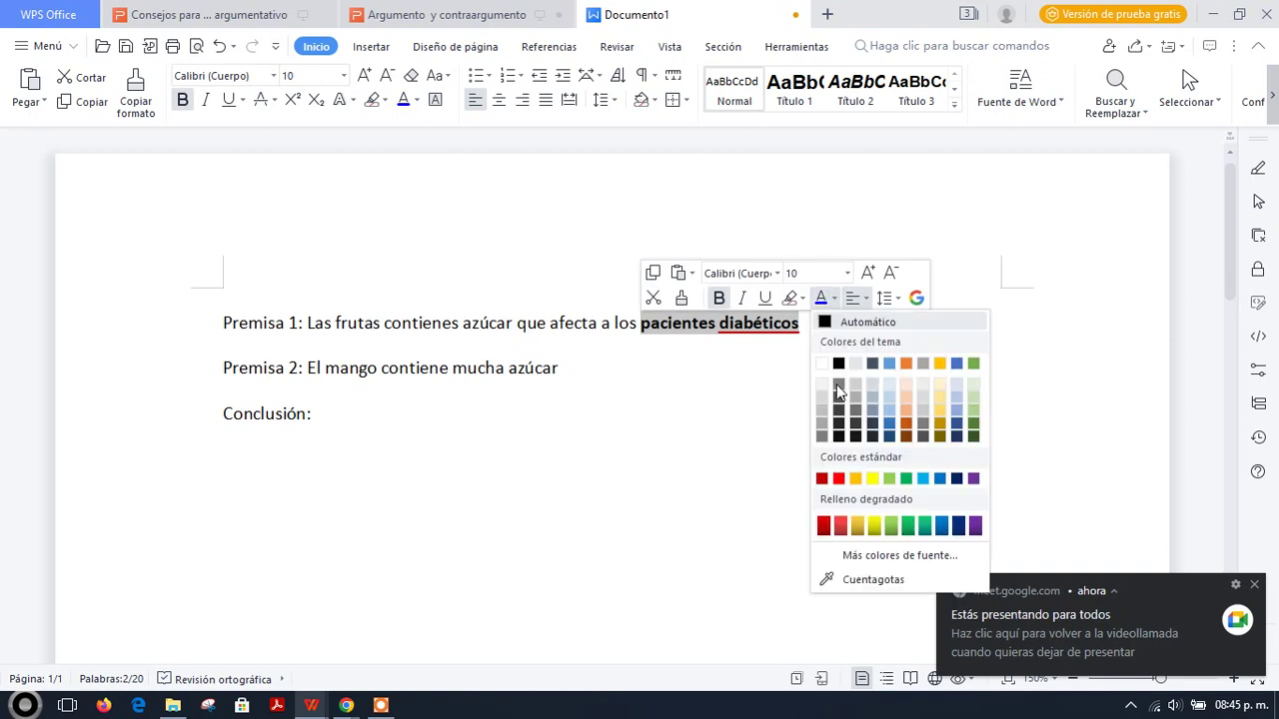
{"action": "left_click", "coordinate": [839, 478]}
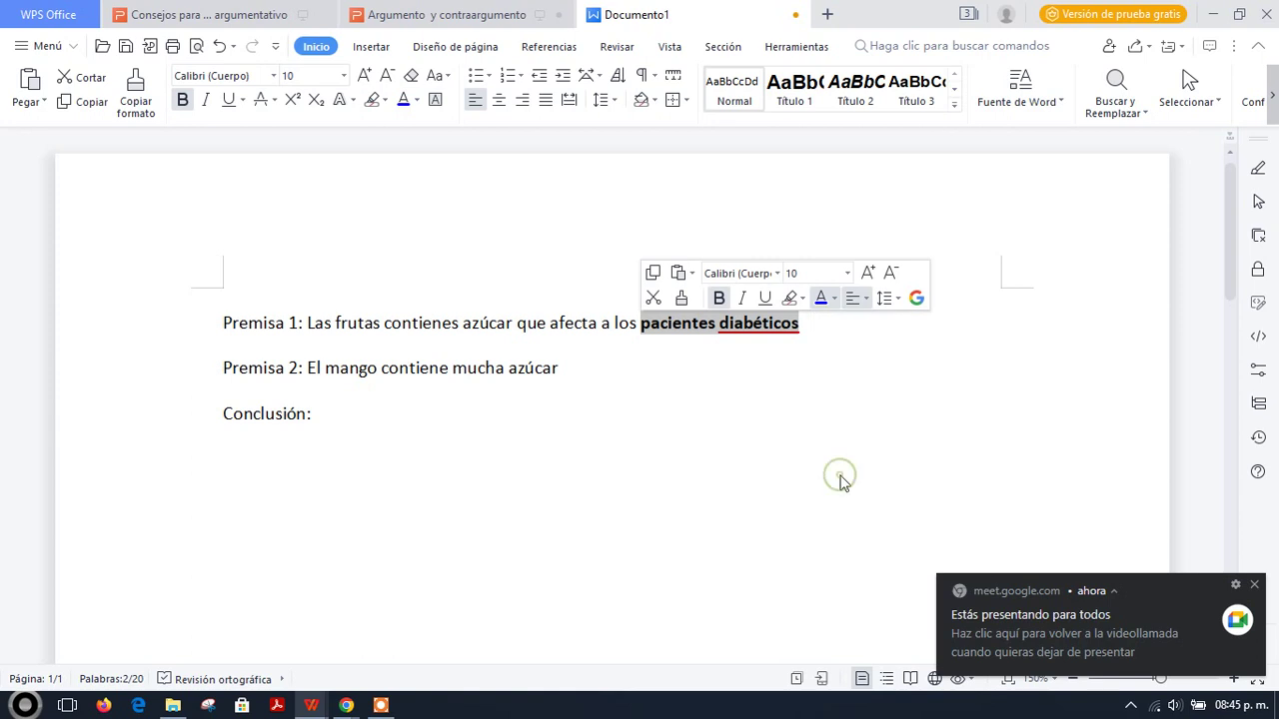
Step: Make "Las frutas" in the first premise bold
{"action": "left_click", "coordinate": [380, 324]}
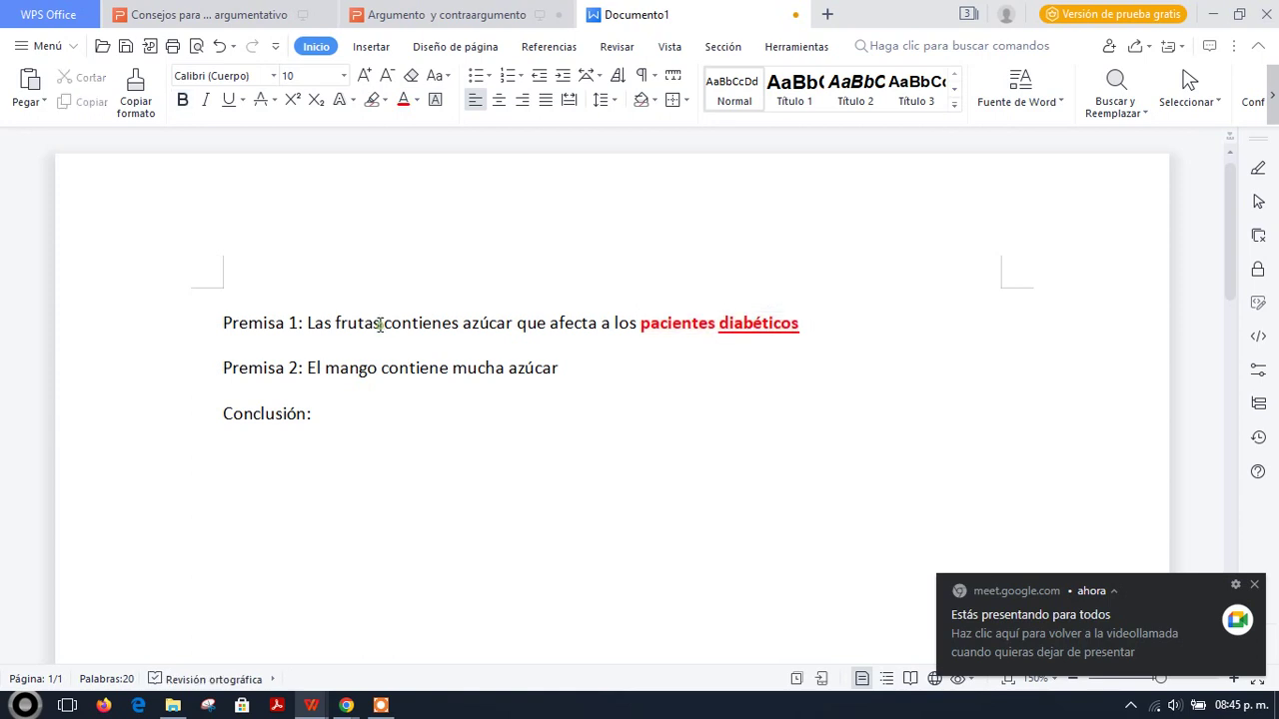
{"action": "left_click_drag", "start_coordinate": [380, 325], "coordinate": [311, 327]}
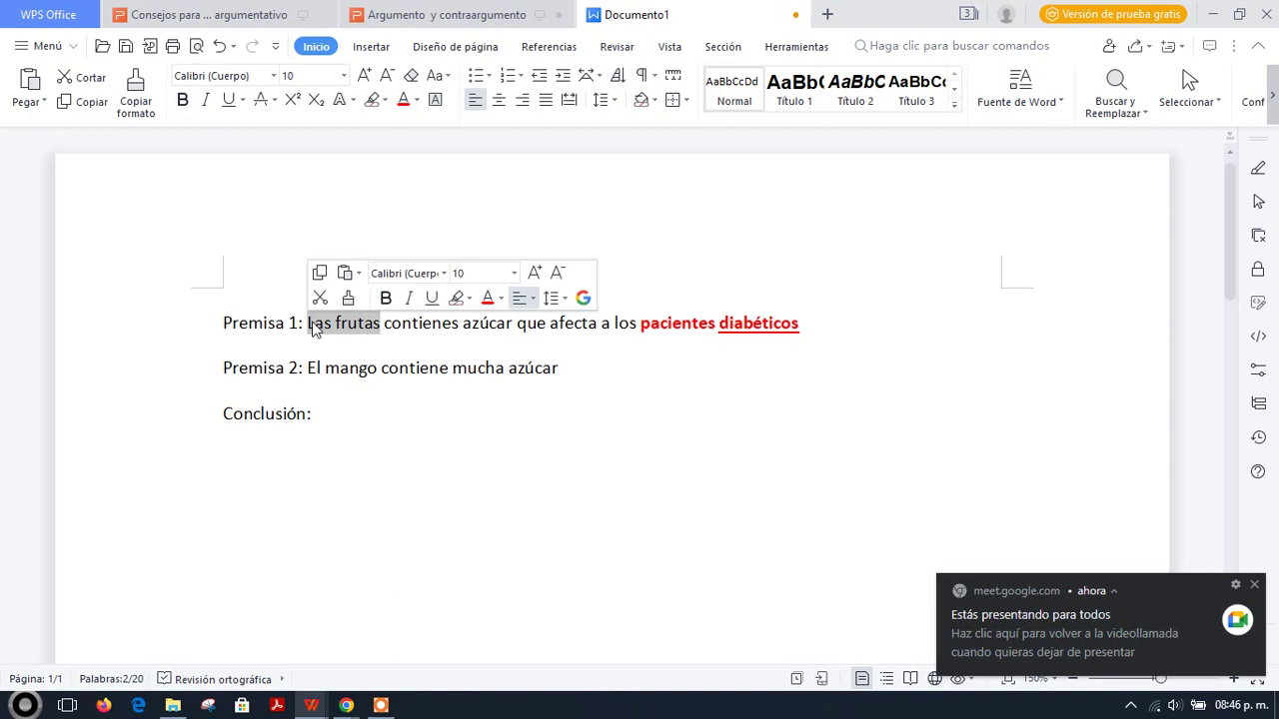
{"action": "left_click", "coordinate": [385, 299]}
{"action": "left_click", "coordinate": [494, 368]}
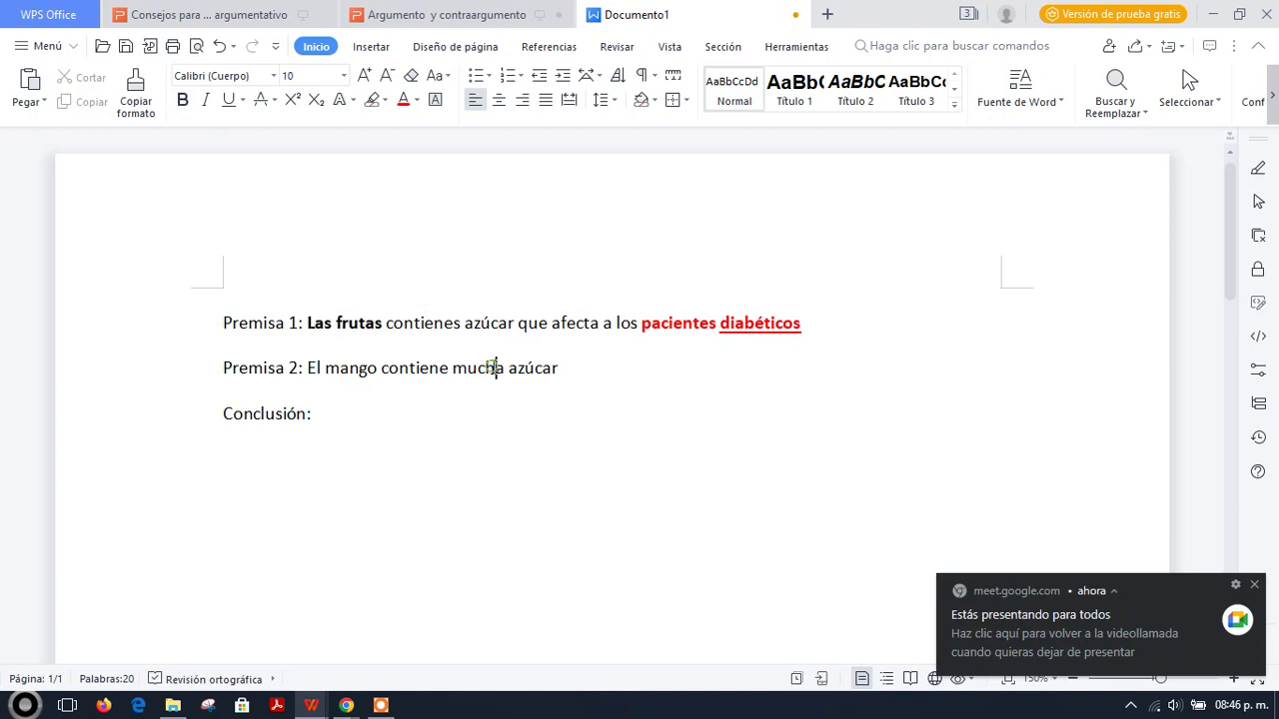
Step: Write "El mango es dañino para los" after the "Conclusión:" label
{"action": "left_click", "coordinate": [313, 412]}
{"action": "type", "text": "e"}
{"action": "key", "text": "BackSpace"}
{"action": "type", "text": "EL"}
{"action": "key", "text": "BackSpace"}
{"action": "type", "text": "L"}
{"action": "key", "text": "BackSpace"}
{"action": "type", "text": "l"}
{"action": "type", "text": " mango"}
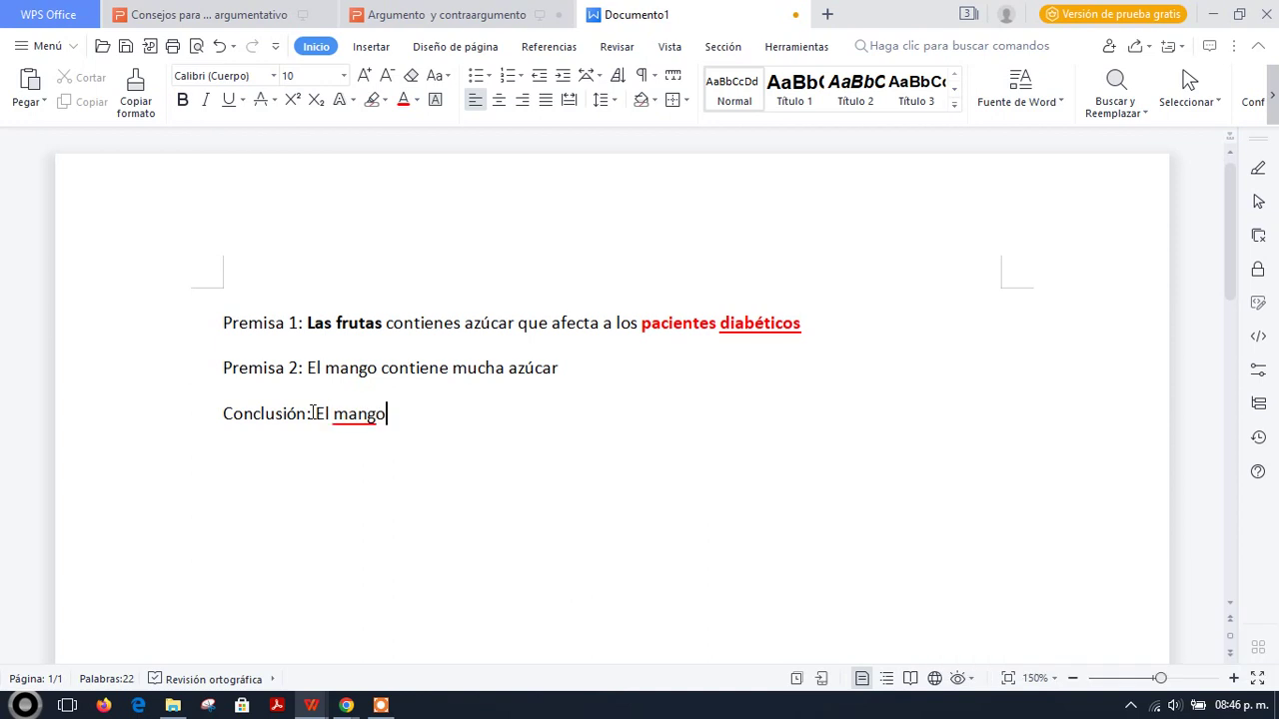
{"action": "type", "text": " es dañino para los "}
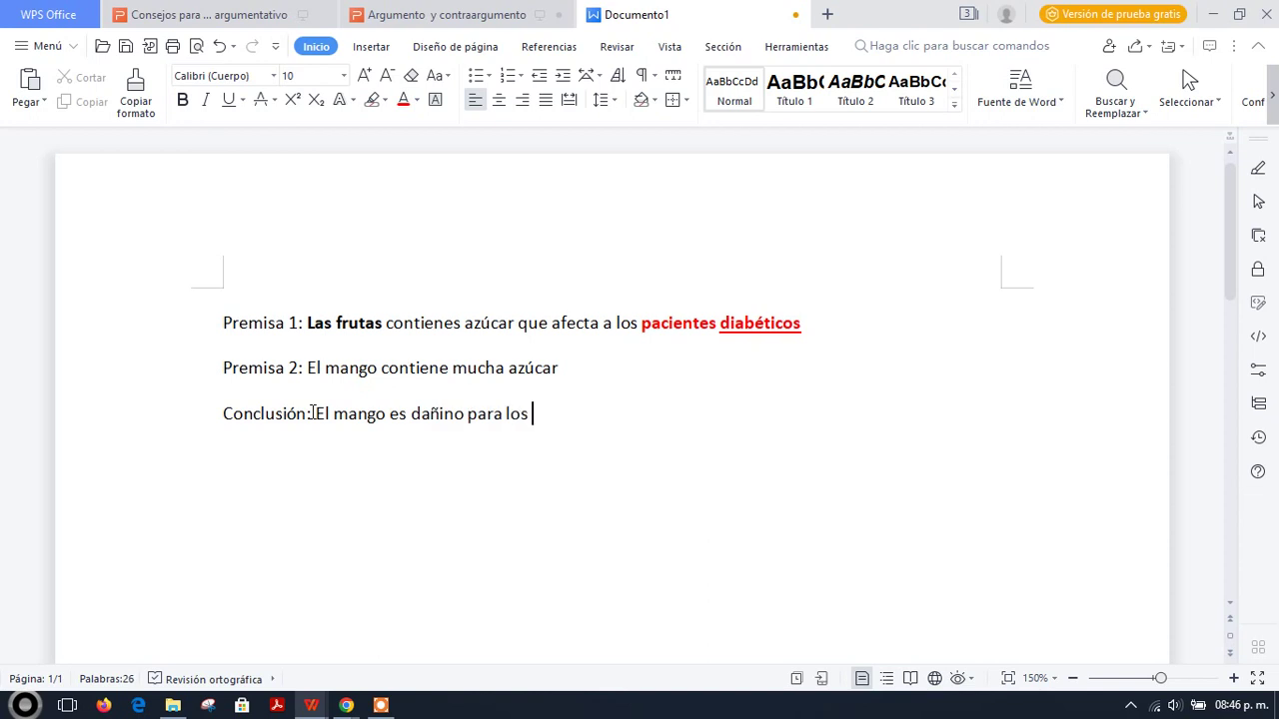
Step: Finish the conclusion sentence with the word "diabéticos", spelled with its accent
{"action": "type", "text": "diabpeticos"}
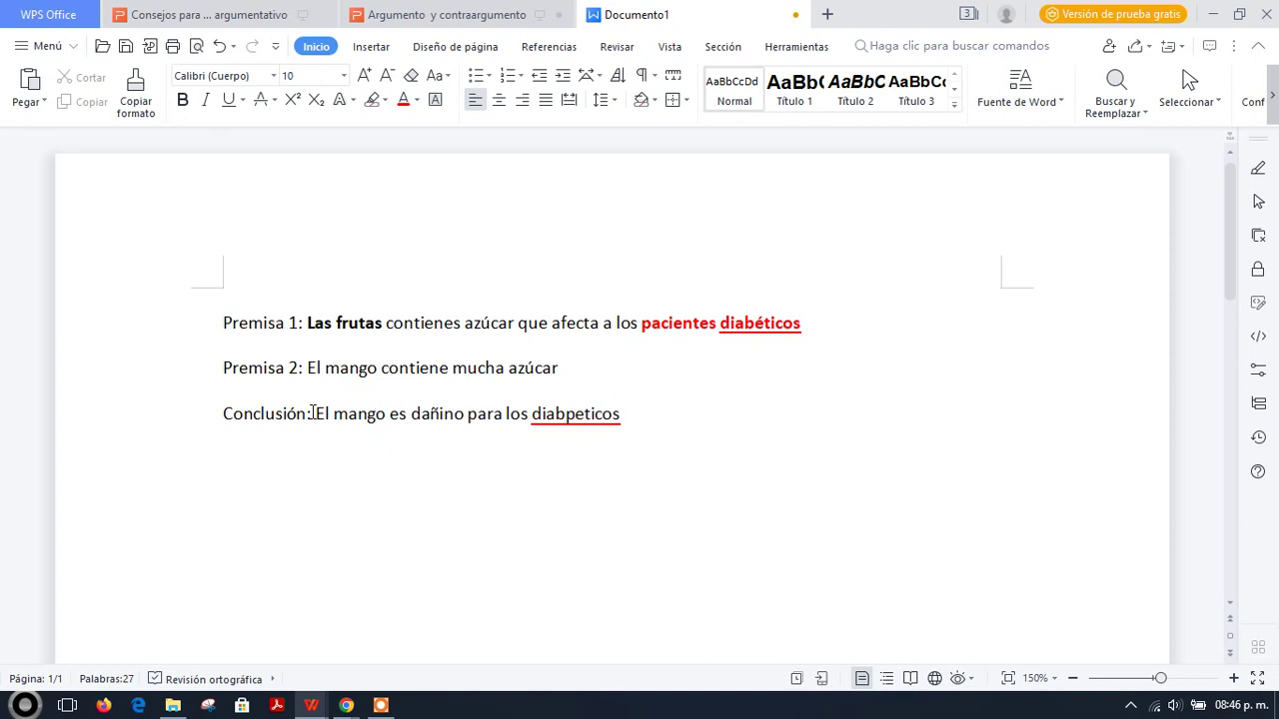
{"action": "key", "text": "BackSpace"}
{"action": "key", "text": "BackSpace"}
{"action": "key", "text": "BackSpace"}
{"action": "key", "text": "BackSpace"}
{"action": "key", "text": "BackSpace"}
{"action": "key", "text": "BackSpace"}
{"action": "key", "text": "BackSpace"}
{"action": "type", "text": "éticos"}
Step: Make "El mango" in the second premise bold
{"action": "left_click", "coordinate": [407, 414]}
{"action": "left_click_drag", "start_coordinate": [380, 368], "coordinate": [307, 366]}
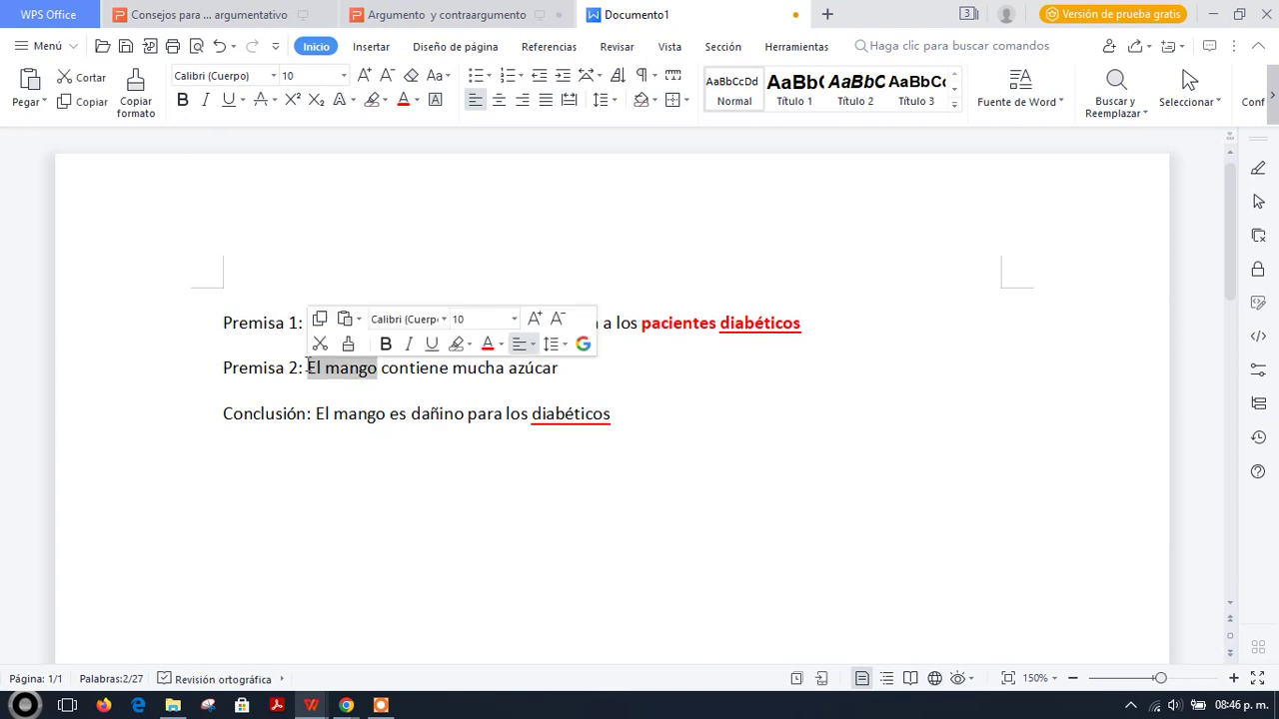
{"action": "left_click", "coordinate": [386, 344]}
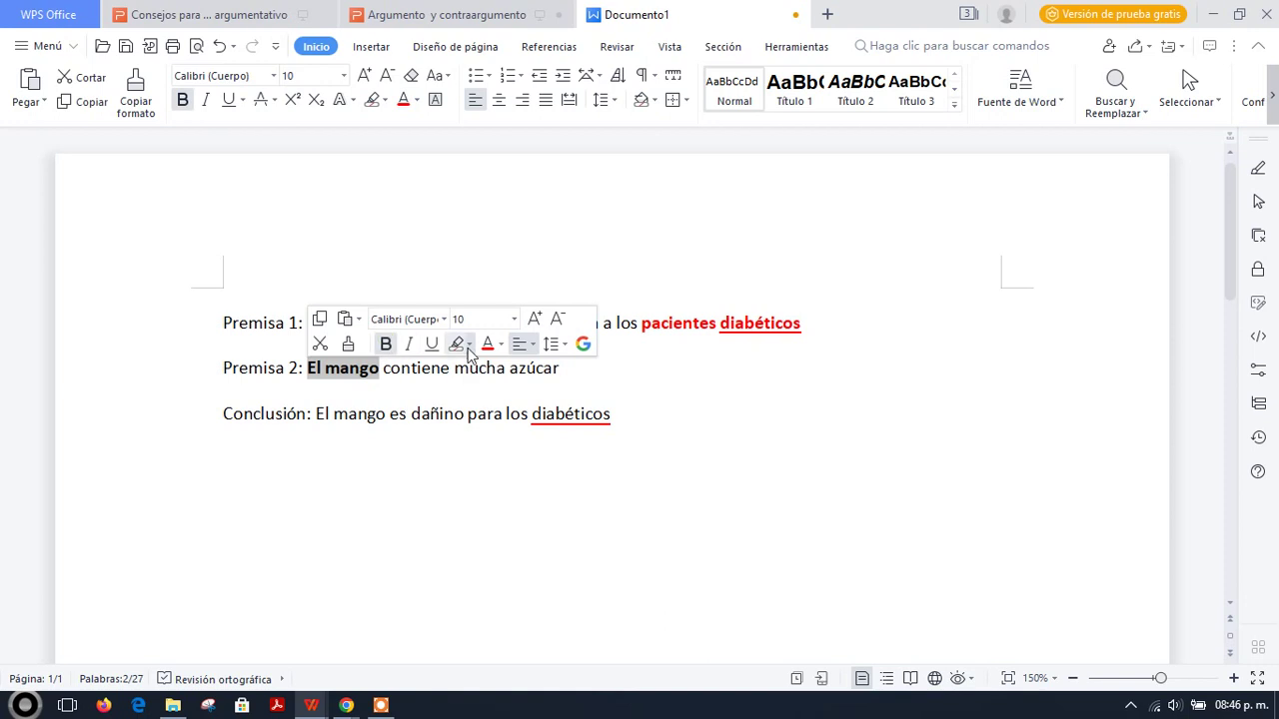
{"action": "left_click", "coordinate": [358, 386]}
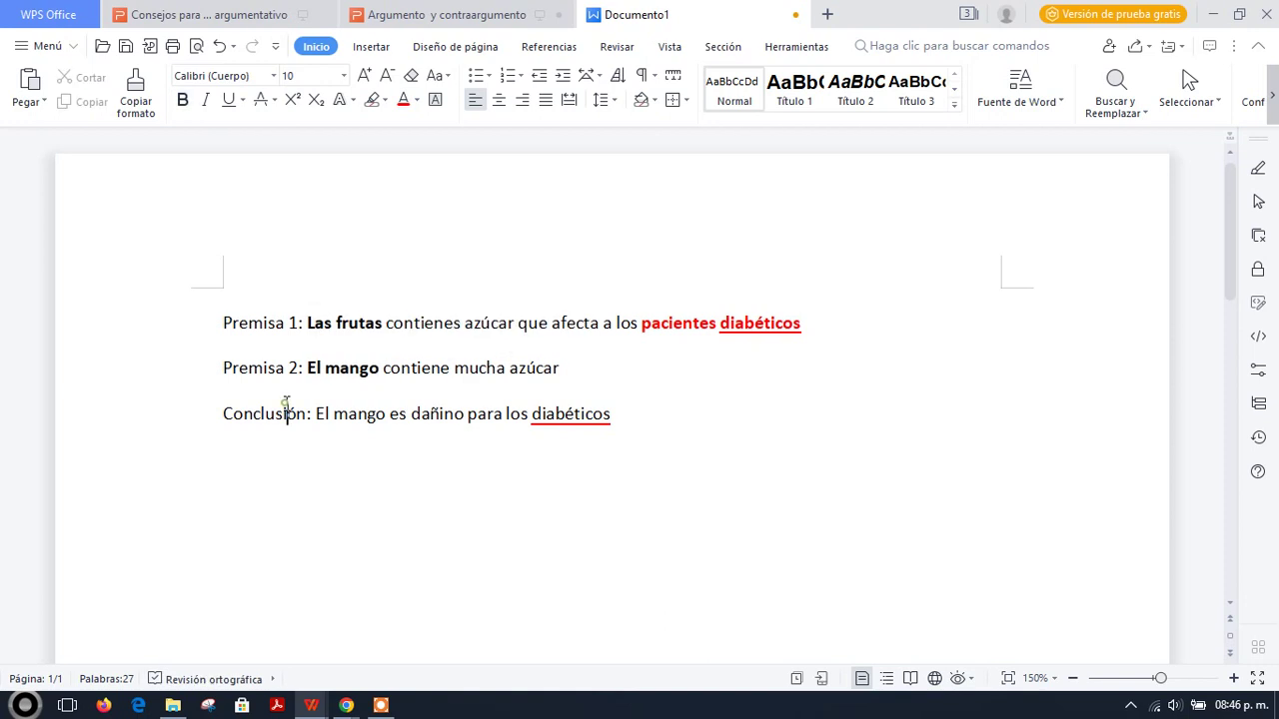
{"action": "key", "text": "Down"}
{"action": "key", "text": "Left"}
{"action": "key", "text": "Left"}
{"action": "key", "text": "Left"}
{"action": "key", "text": "Left"}
{"action": "key", "text": "Left"}
{"action": "key", "text": "Left"}
{"action": "key", "text": "Left"}
{"action": "key", "text": "Left"}
{"action": "key", "text": "Left"}
{"action": "left_click", "coordinate": [387, 322]}
{"action": "left_click_drag", "start_coordinate": [354, 332], "coordinate": [307, 325]}
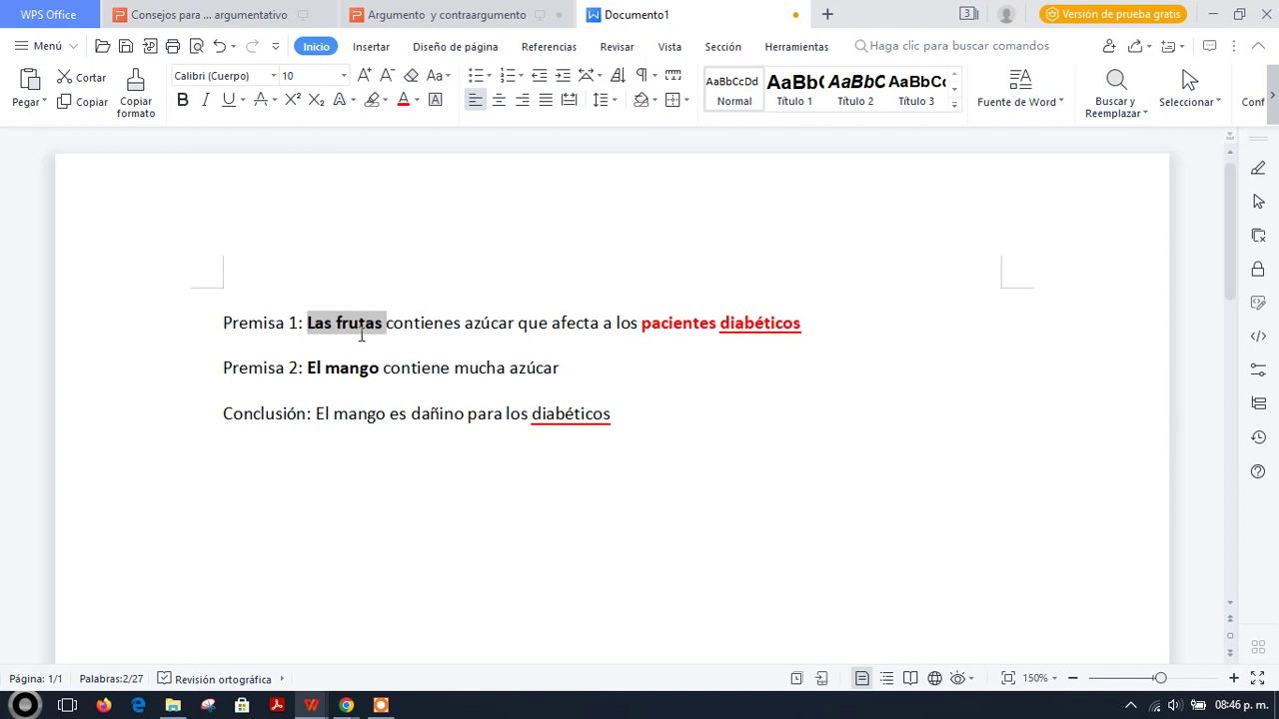
{"action": "left_click", "coordinate": [377, 413]}
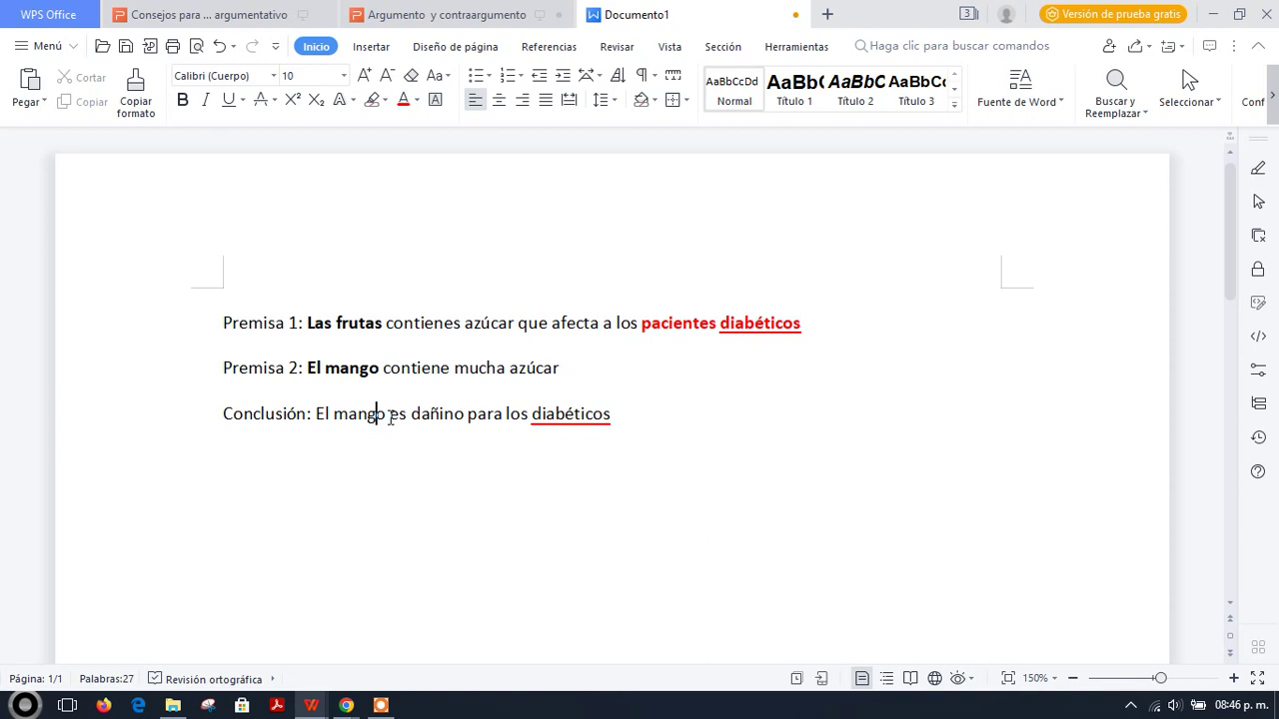
{"action": "left_click_drag", "start_coordinate": [391, 417], "coordinate": [318, 416]}
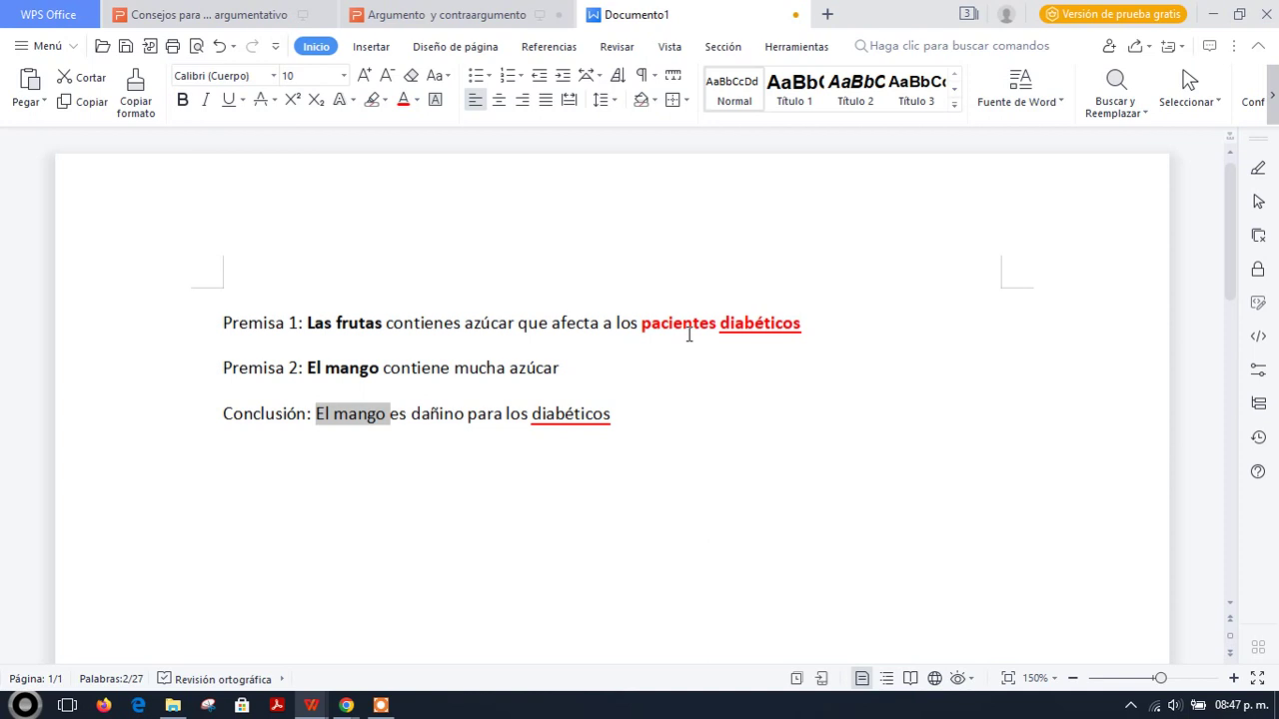
{"action": "left_click", "coordinate": [441, 414]}
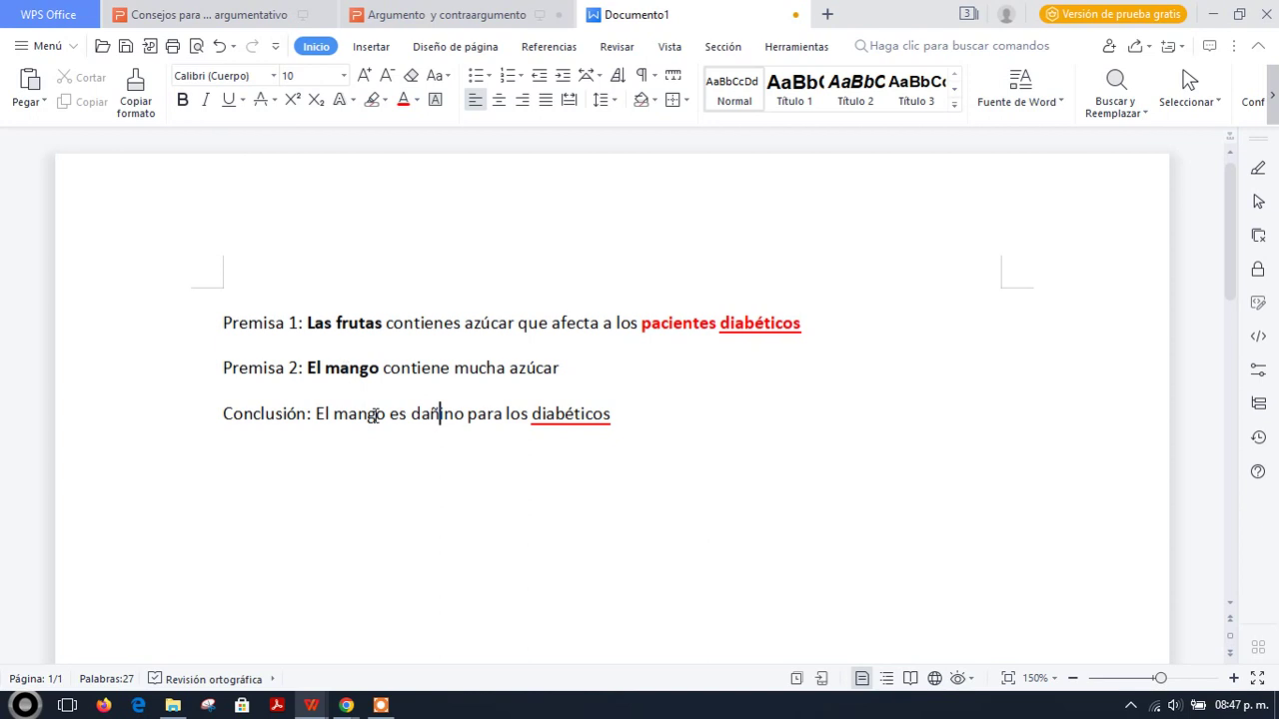
Step: Start a new empty paragraph below the conclusion sentence, leaving some blank space after it
{"action": "left_click", "coordinate": [619, 415]}
{"action": "key", "text": "Return"}
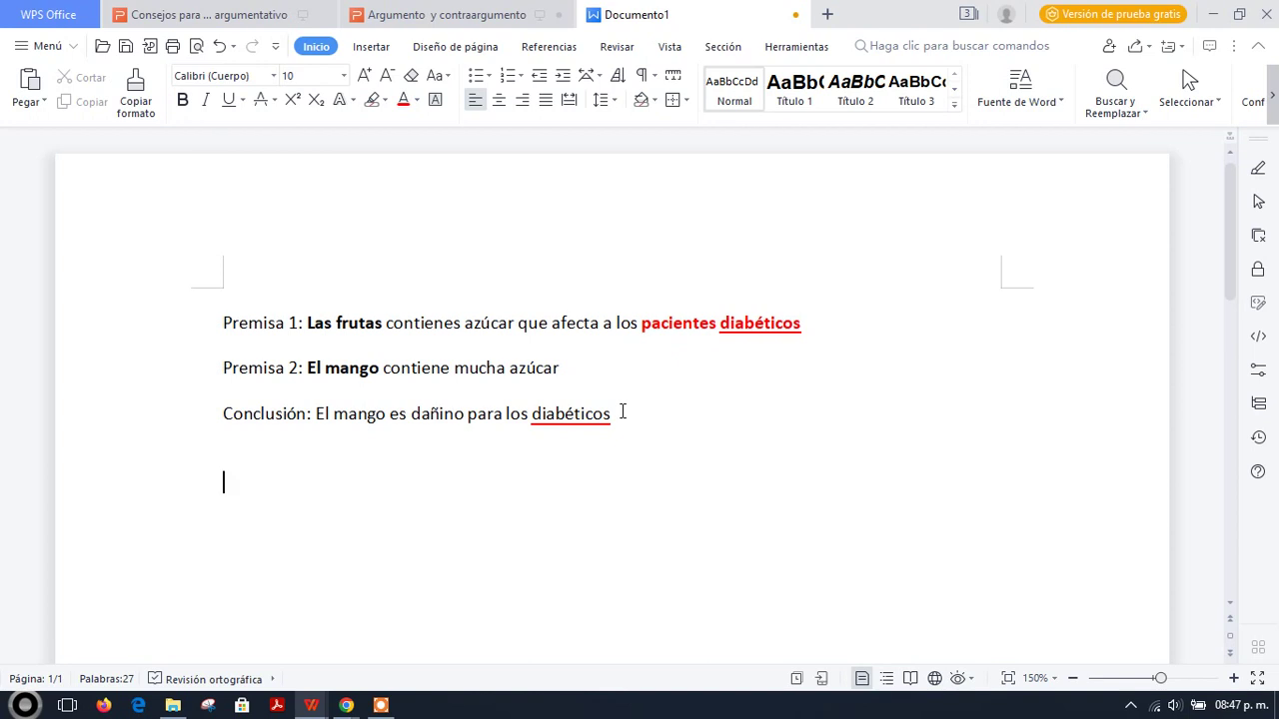